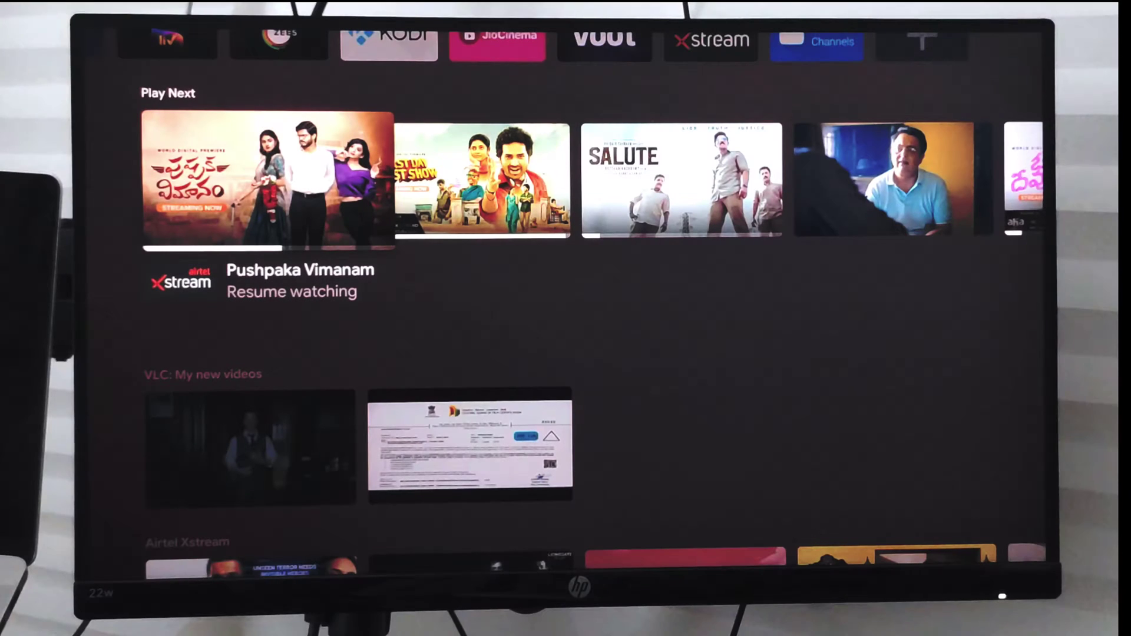
# - Browse the home screen's favourite apps and channel rows, then return to the top tabs
pyautogui.press('Up')
pyautogui.press('Up')
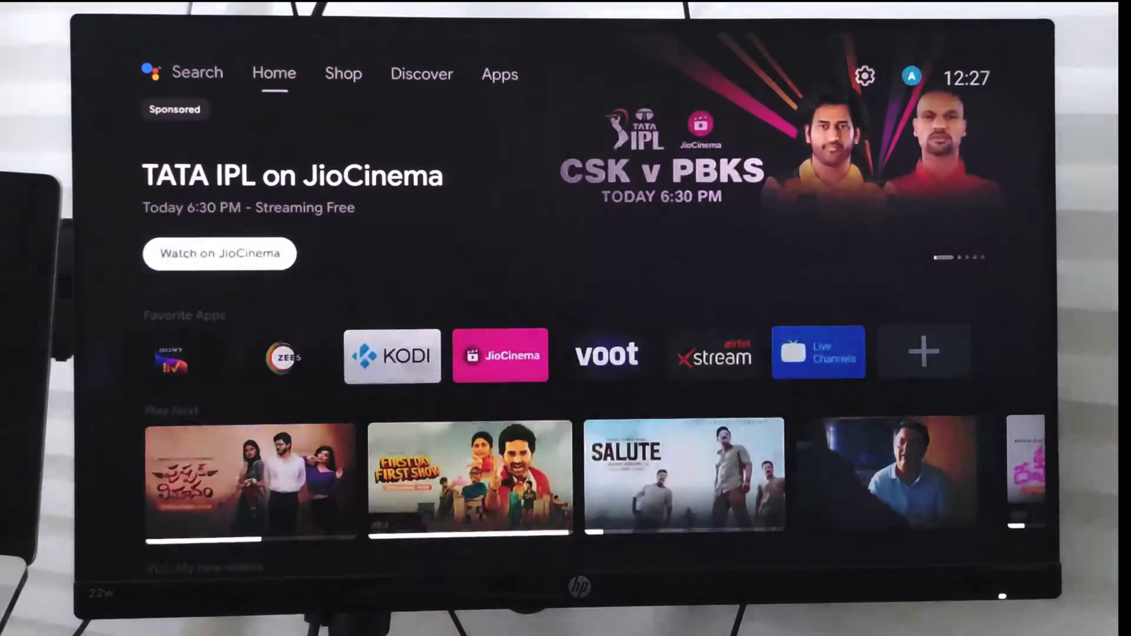
pyautogui.press('Down')
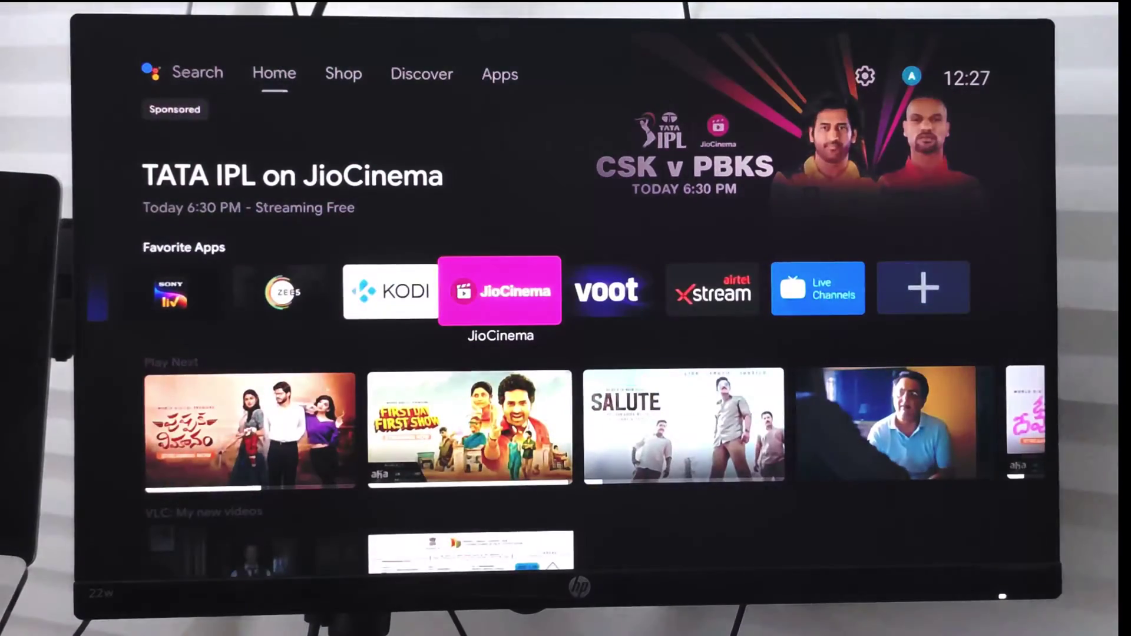
pyautogui.press('Down')
pyautogui.press('Down')
pyautogui.press('Down')
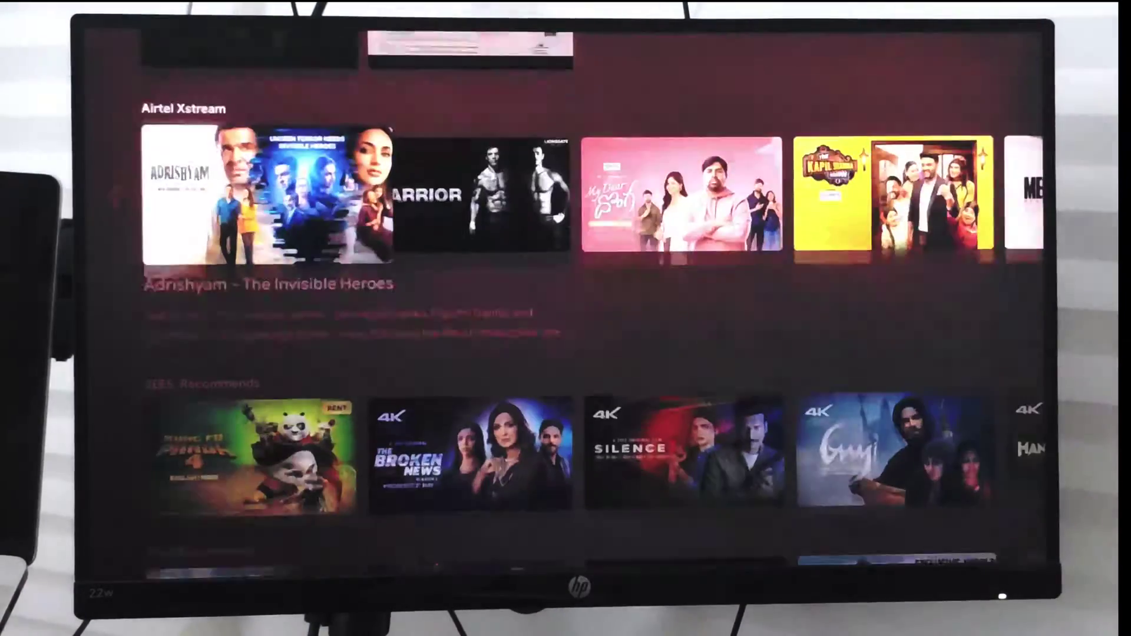
pyautogui.press('Down')
pyautogui.press('Down')
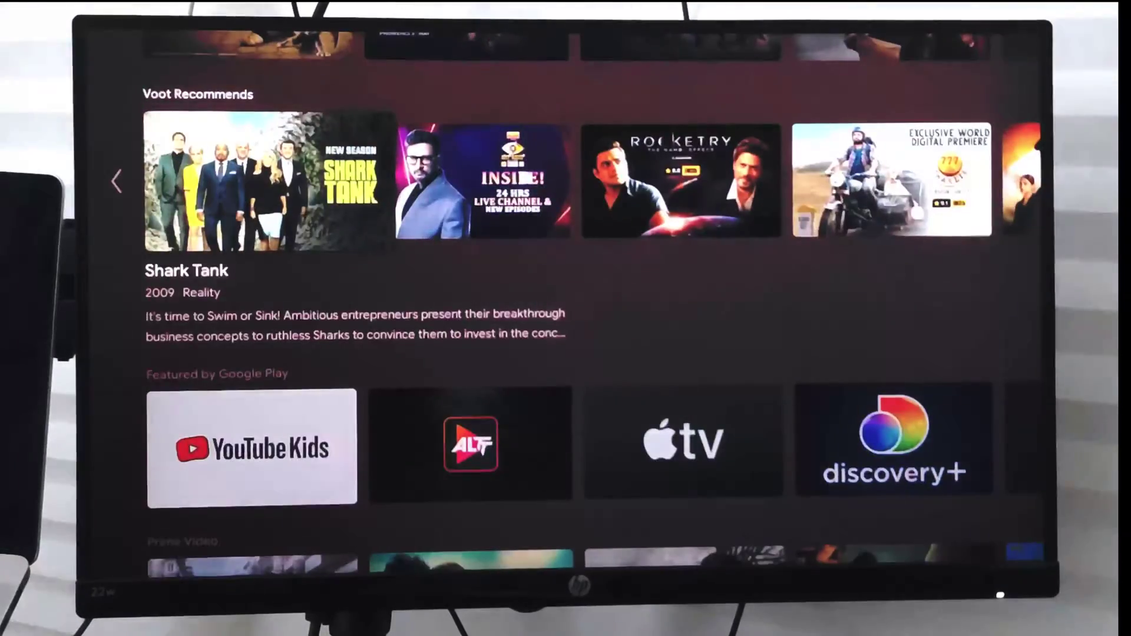
pyautogui.press('Down')
pyautogui.press('Up')
pyautogui.press('Up')
pyautogui.press('Up')
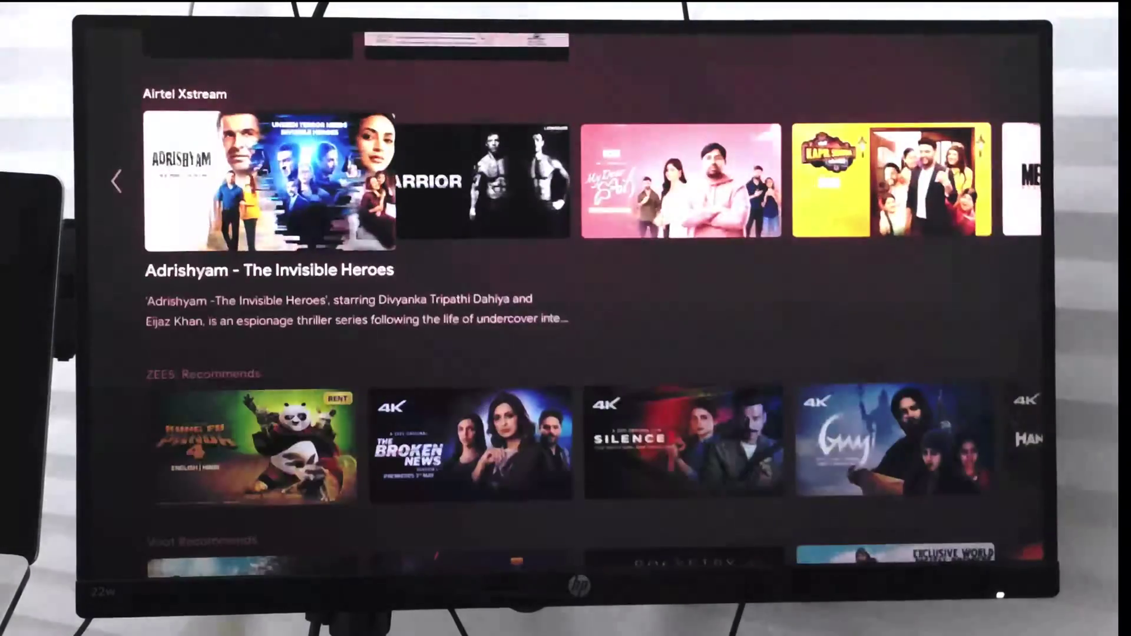
pyautogui.press('Up')
pyautogui.press('Up')
pyautogui.press('Up')
pyautogui.press('Up')
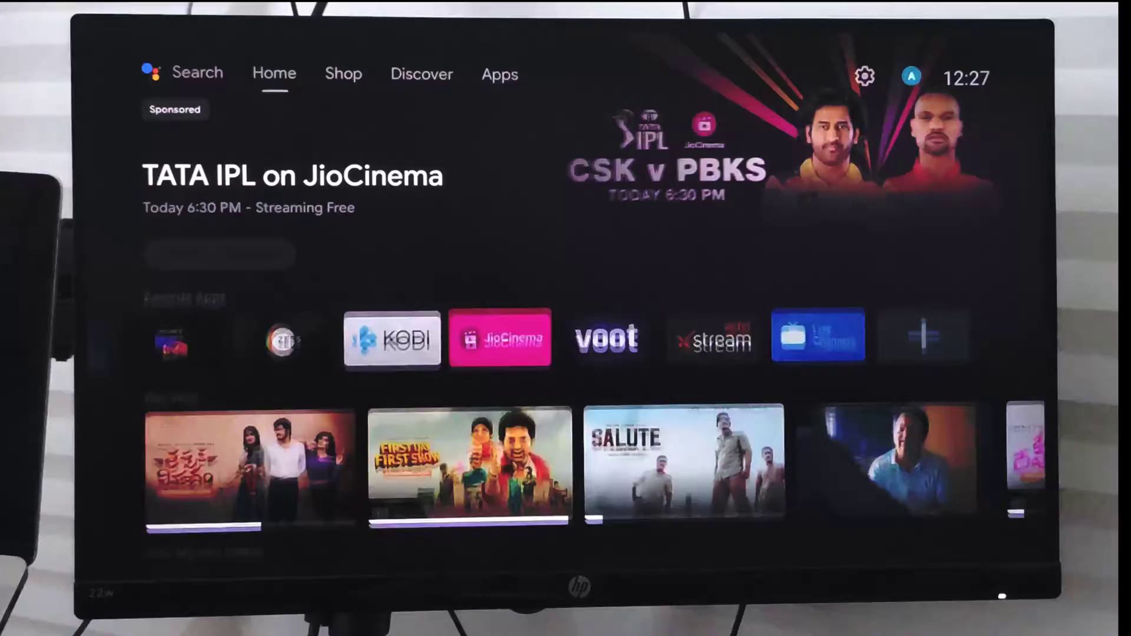
pyautogui.press('Down')
pyautogui.press('Up')
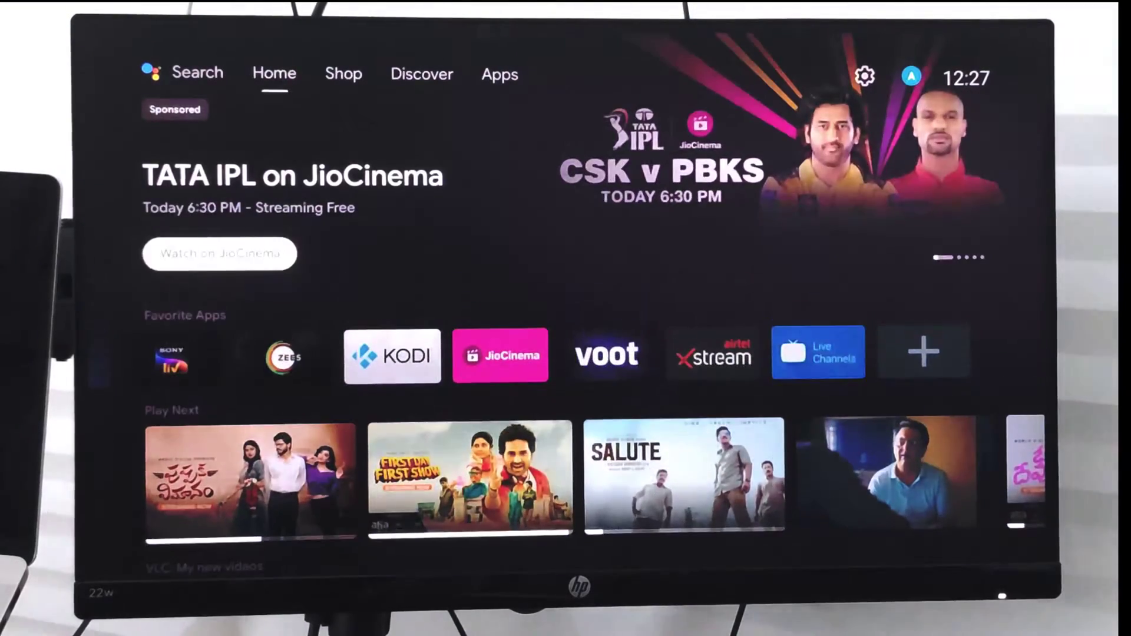
pyautogui.press('Down')
pyautogui.press('Down')
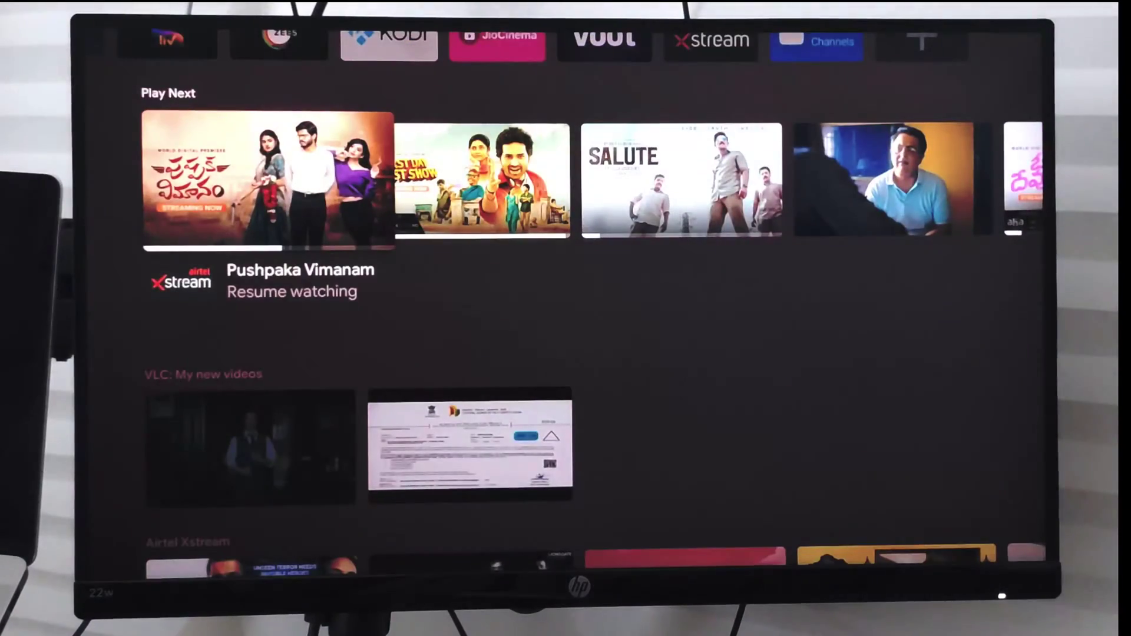
pyautogui.press('Up')
pyautogui.press('Up')
pyautogui.press('Up')
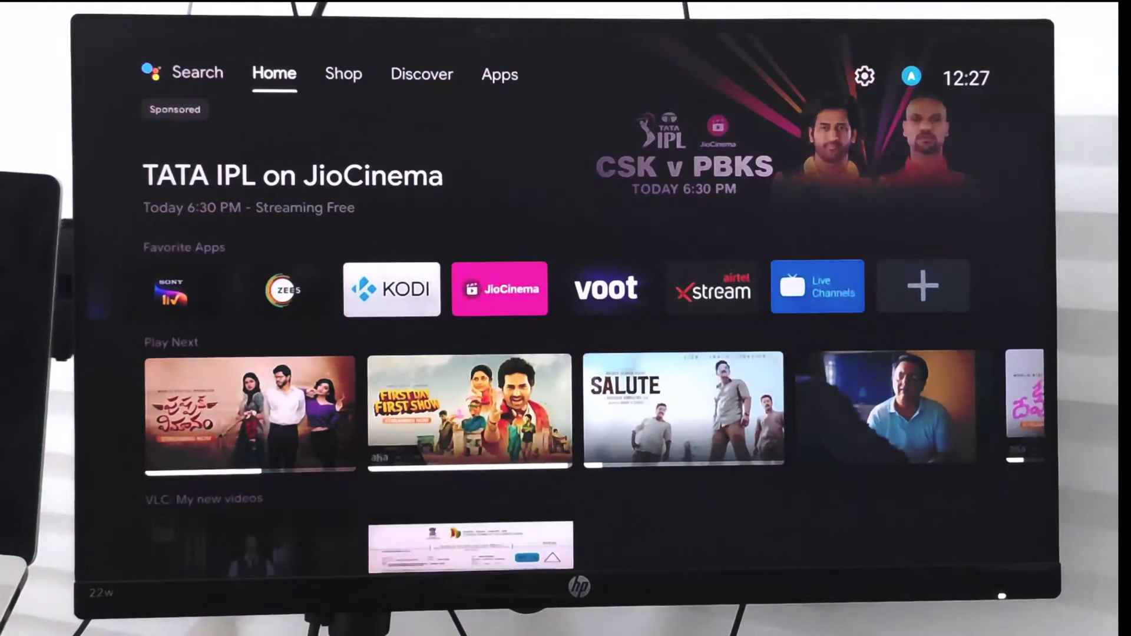
# - Open Settings and go into Device Preferences
pyautogui.press('Right')
pyautogui.press('Right')
pyautogui.press('Right')
pyautogui.press('Right')
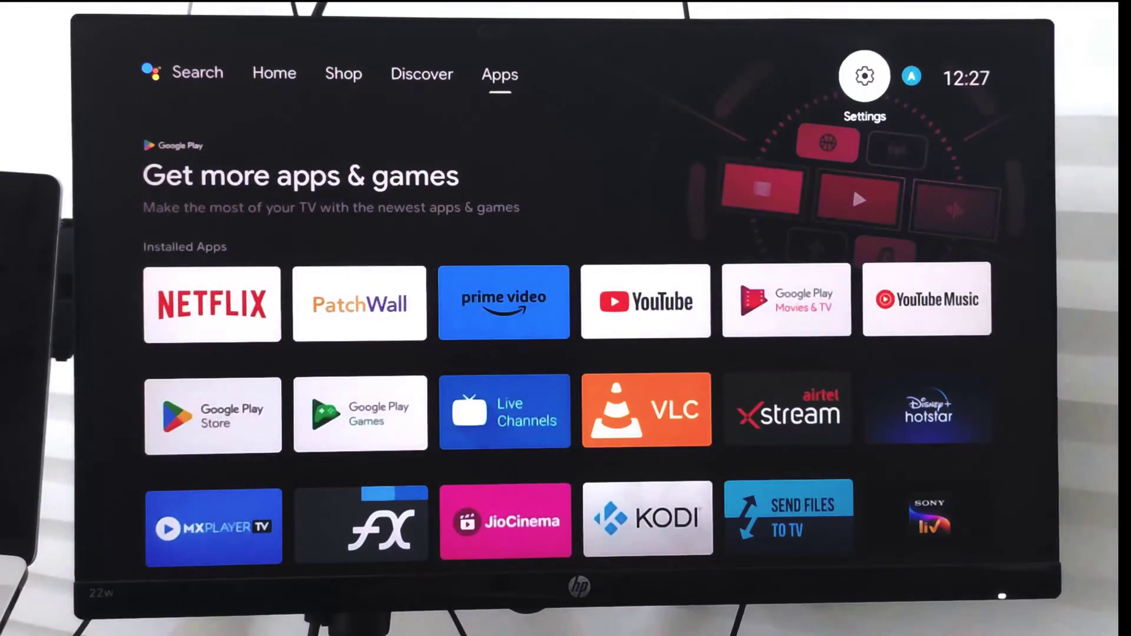
pyautogui.press('Return')
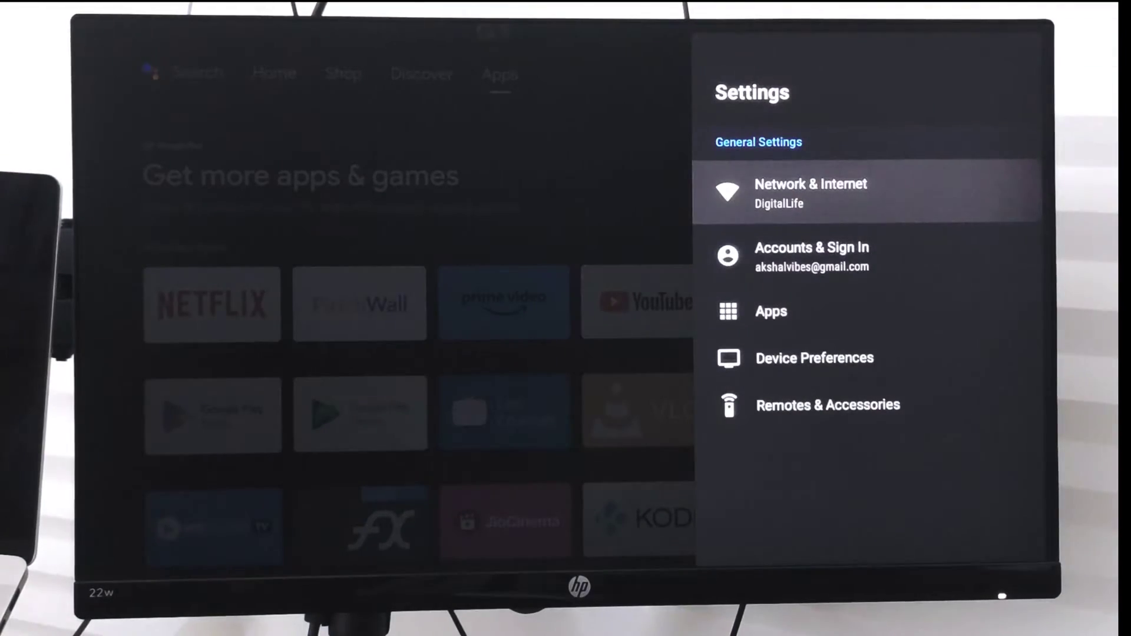
pyautogui.press('Down')
pyautogui.press('Down')
pyautogui.press('Down')
pyautogui.press('Return')
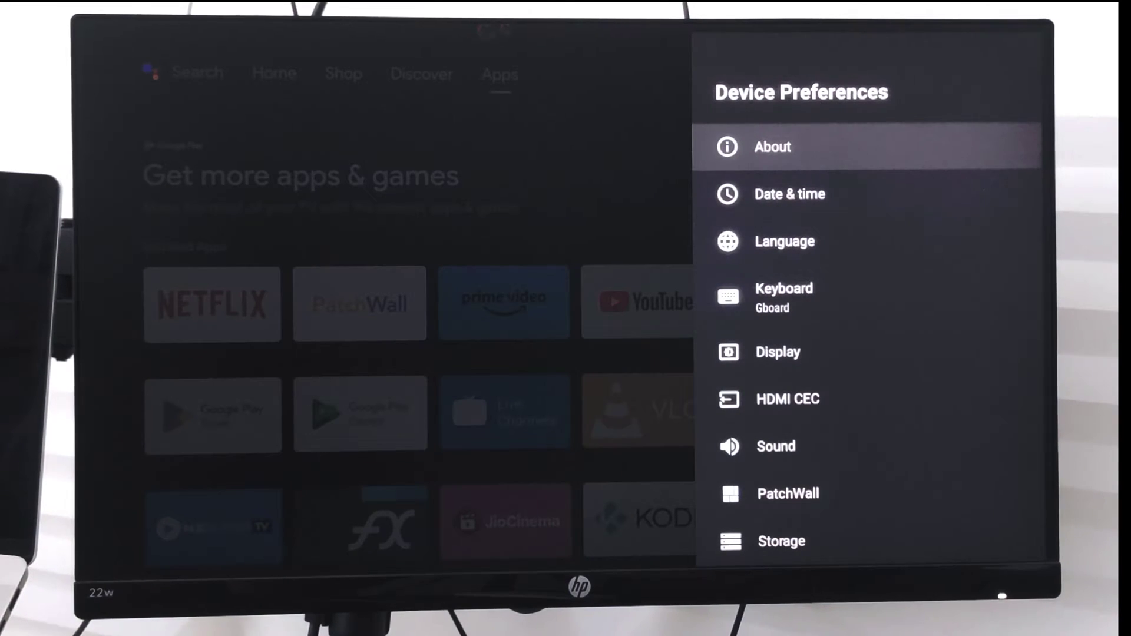
# - Open Home screen settings, review its options, and return to Customize channels
pyautogui.press('Down')
pyautogui.press('Down')
pyautogui.press('Down')
pyautogui.press('Down')
pyautogui.press('Down')
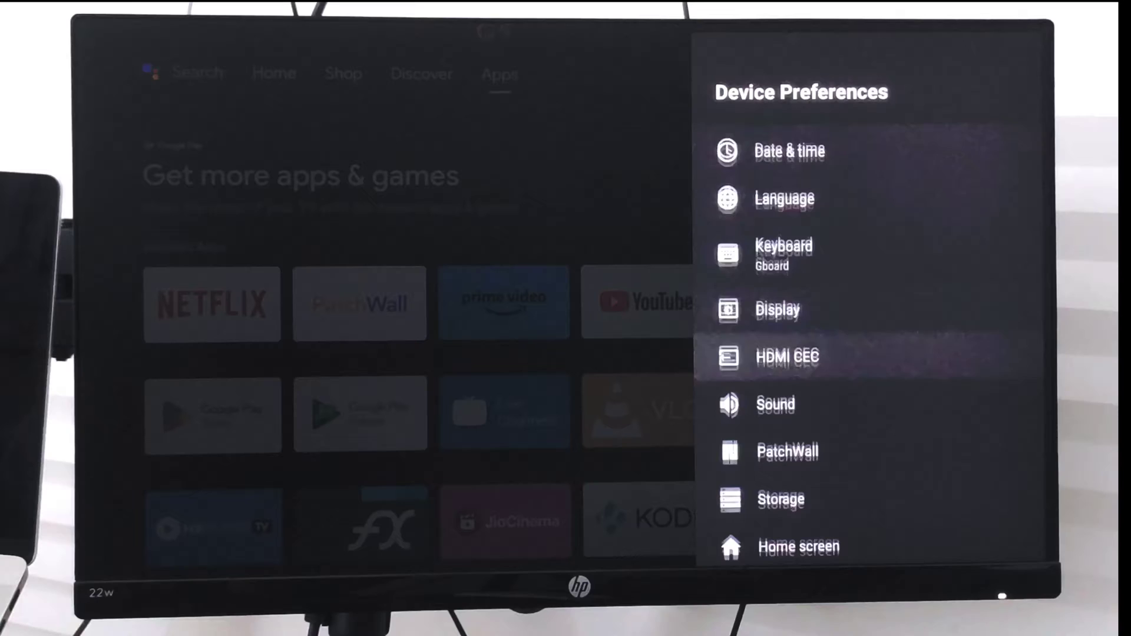
pyautogui.press('Down')
pyautogui.press('Down')
pyautogui.press('Down')
pyautogui.press('Down')
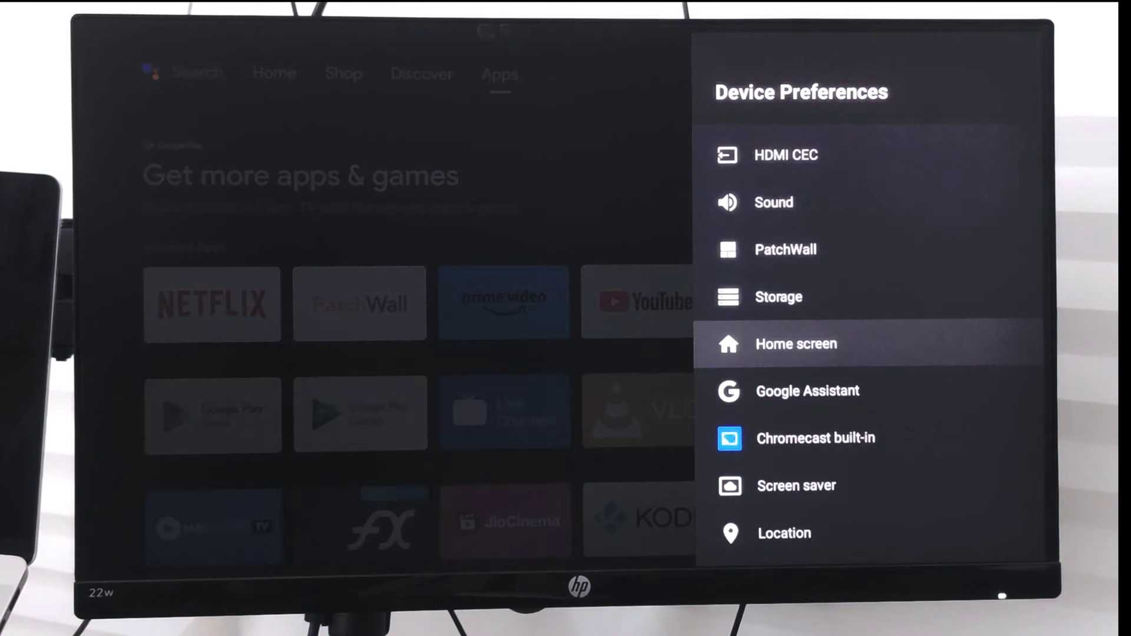
pyautogui.press('Return')
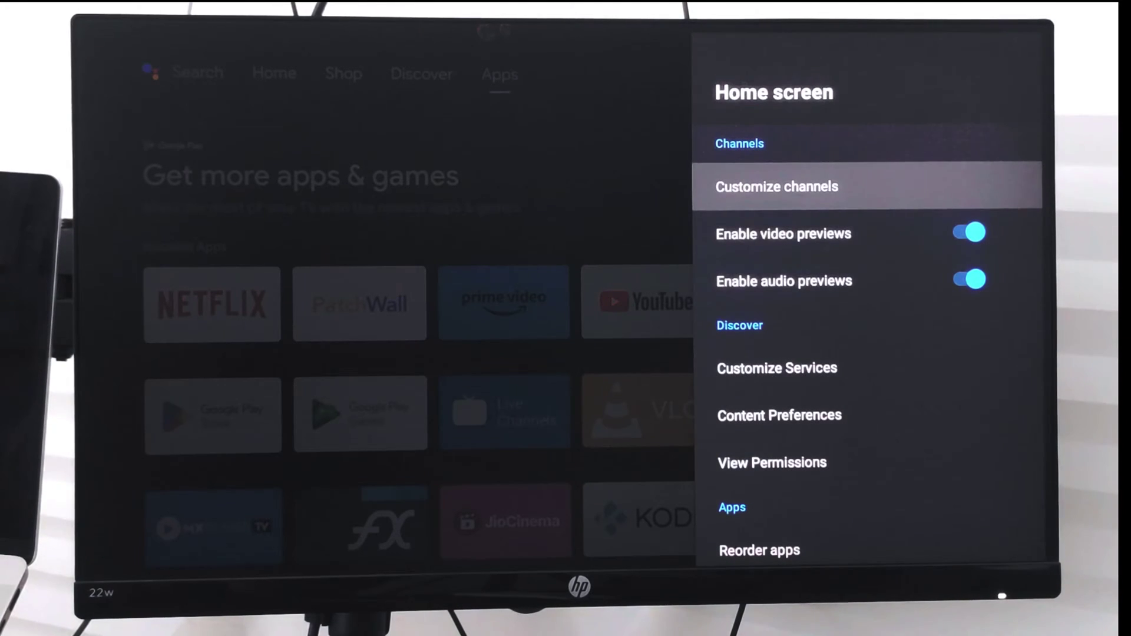
pyautogui.press('Down')
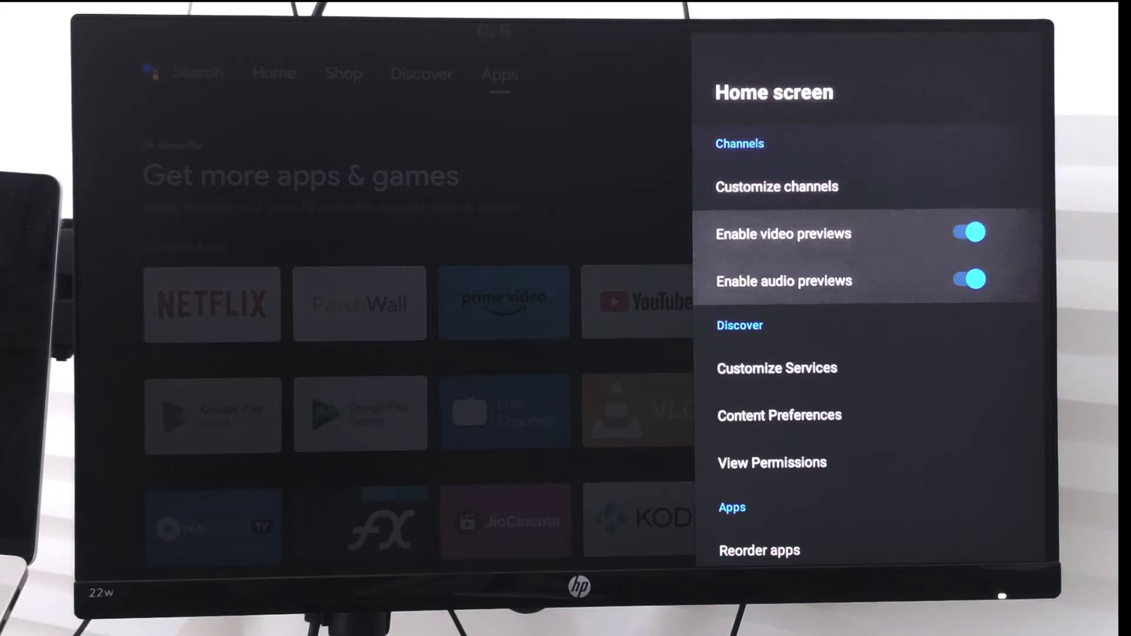
pyautogui.press('Down')
pyautogui.press('Down')
pyautogui.press('Down')
pyautogui.press('Down')
pyautogui.press('Down')
pyautogui.press('Down')
pyautogui.press('Down')
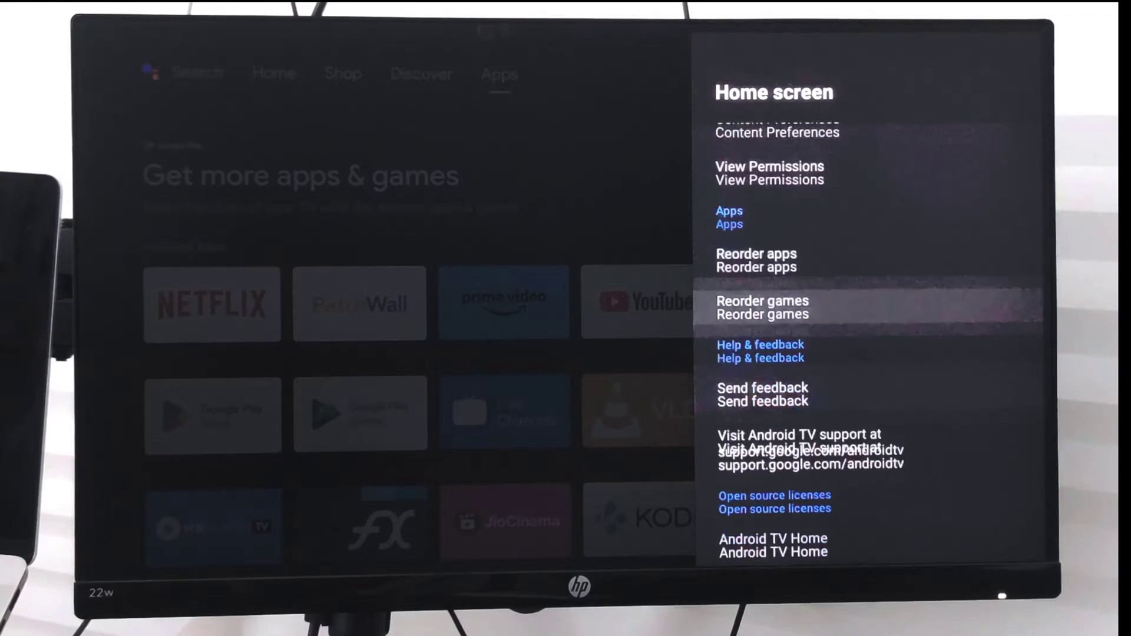
pyautogui.press('Down')
pyautogui.press('Down')
pyautogui.press('Up')
pyautogui.press('Up')
pyautogui.press('Up')
pyautogui.press('Up')
pyautogui.press('Up')
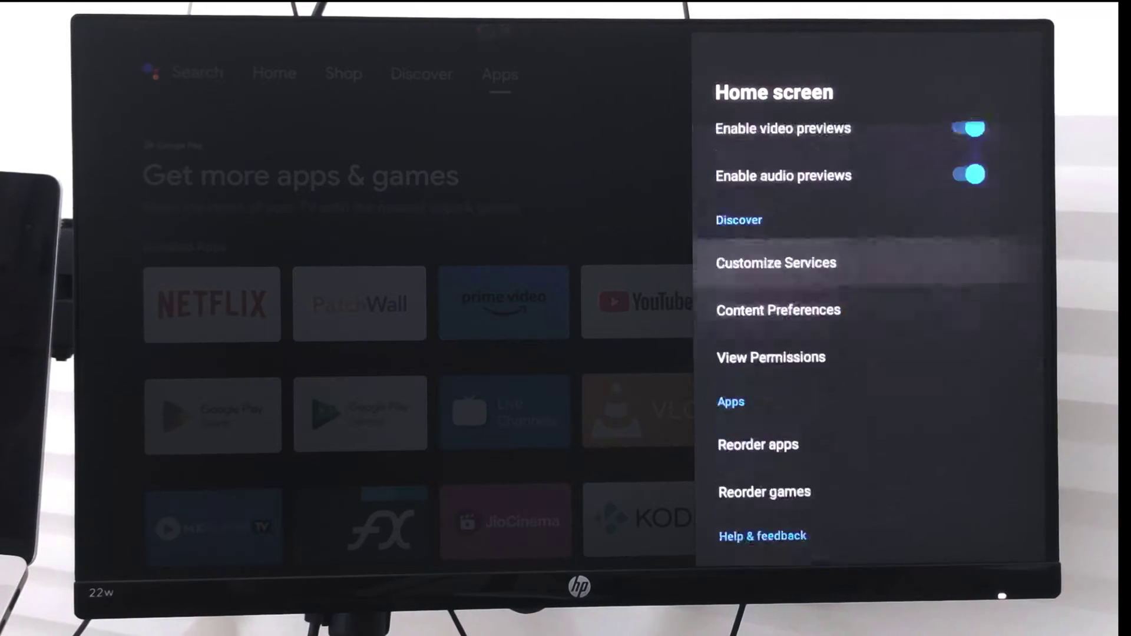
pyautogui.press('Up')
pyautogui.press('Up')
pyautogui.press('Up')
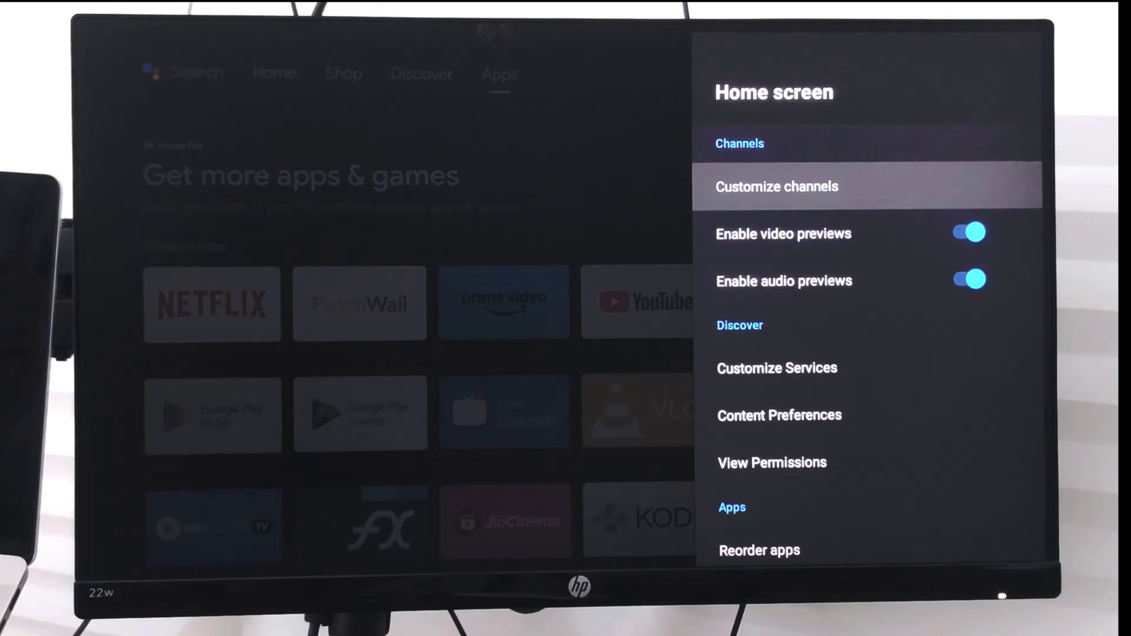
# - Open the channel list and toggle the Play Next row off and back on
pyautogui.press('Return')
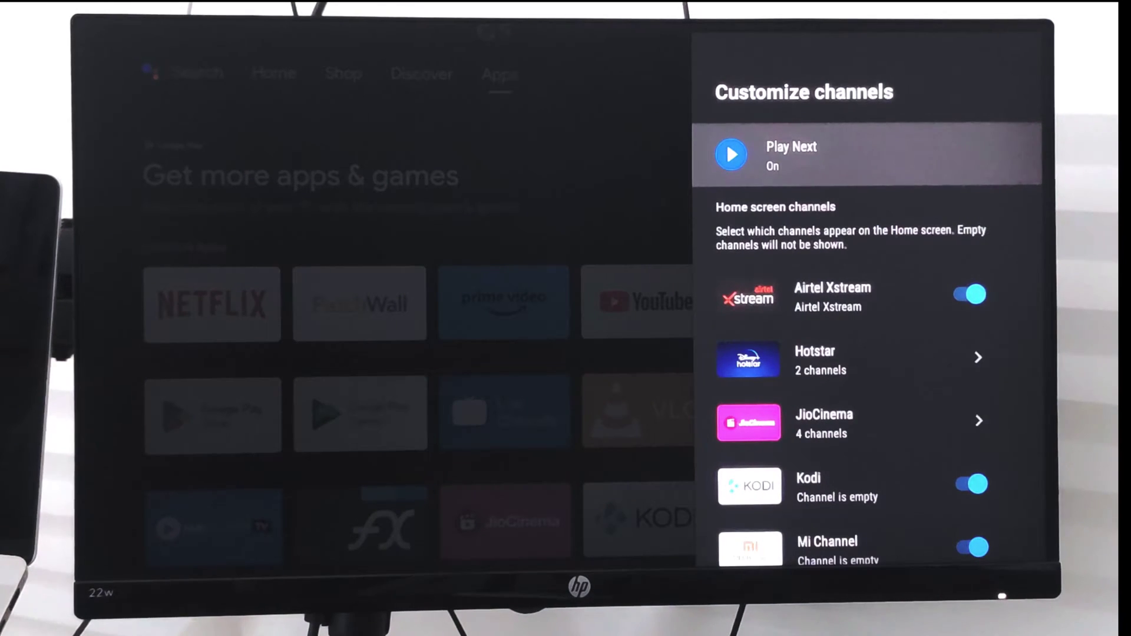
pyautogui.press('Return')
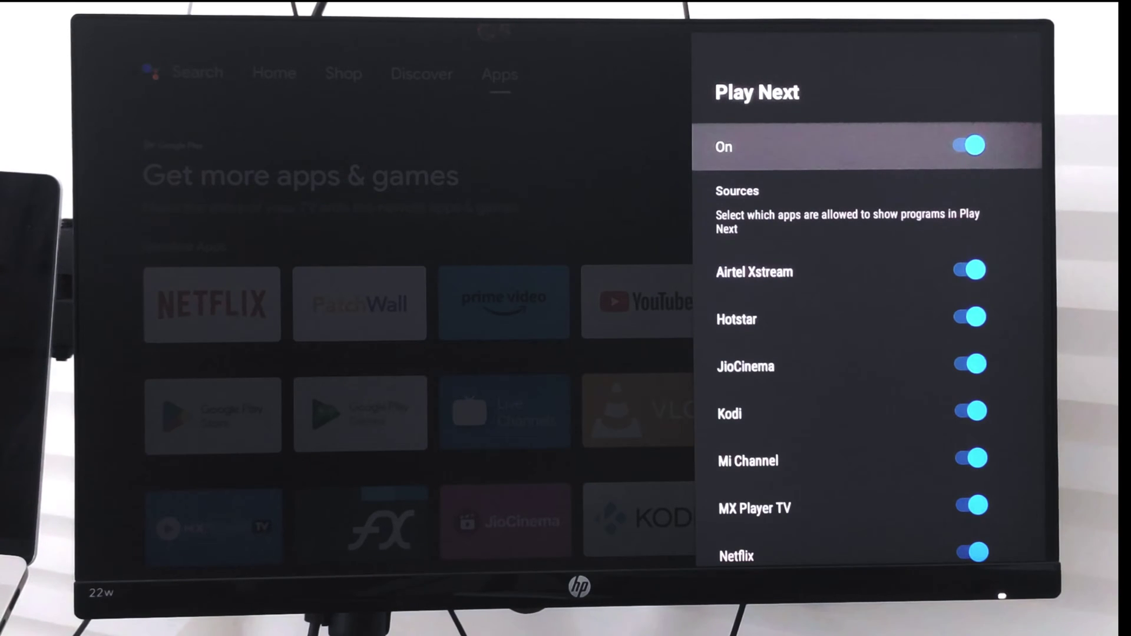
pyautogui.press('Return')
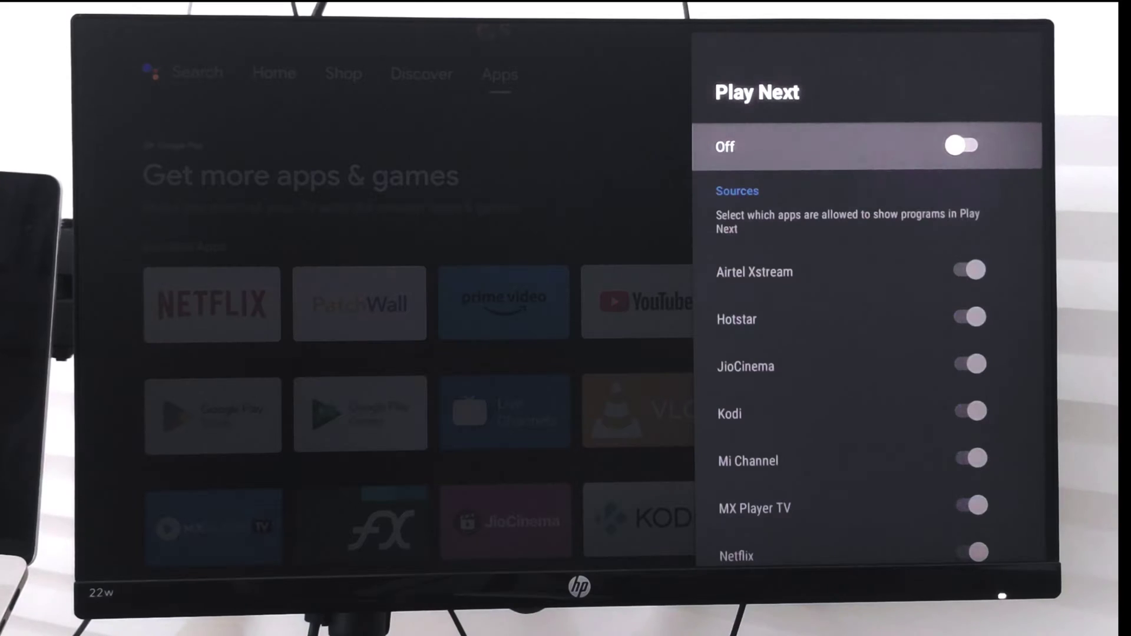
pyautogui.press('Return')
pyautogui.press('Escape')
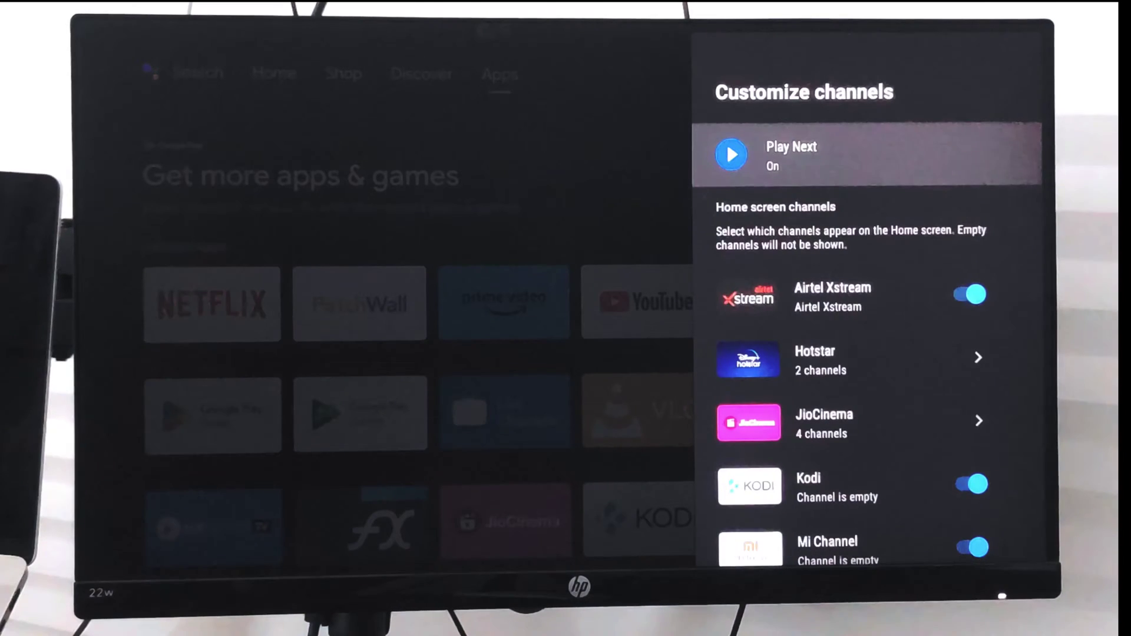
# - Hide the Airtel Xstream and PatchWall channels and show Netflix on Home
pyautogui.press('Down')
pyautogui.press('Down')
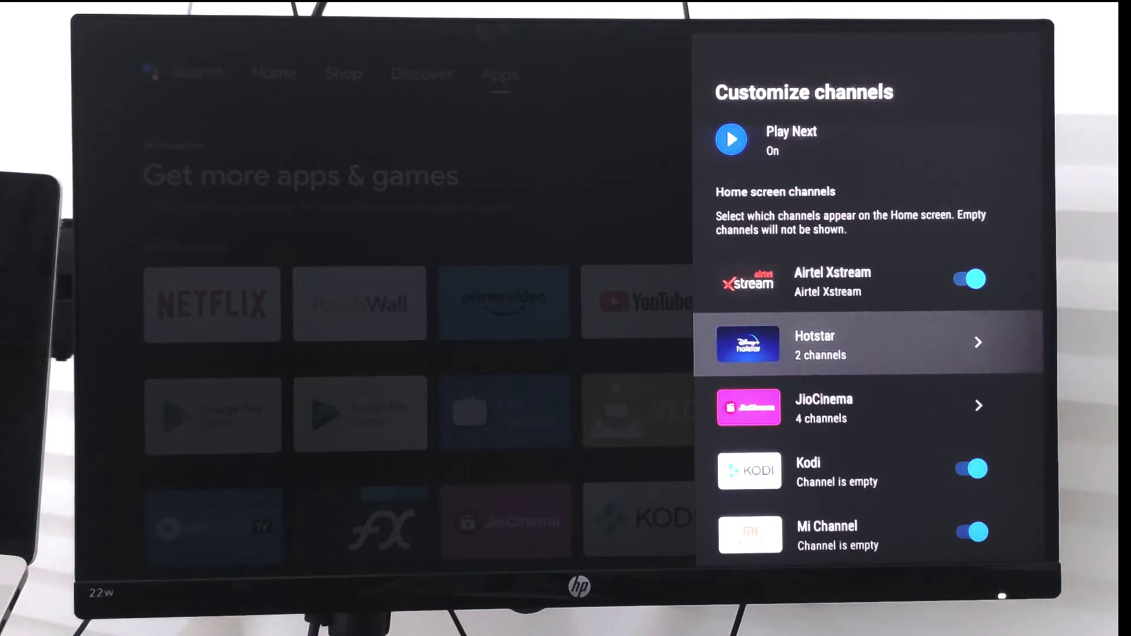
pyautogui.press('Up')
pyautogui.press('Return')
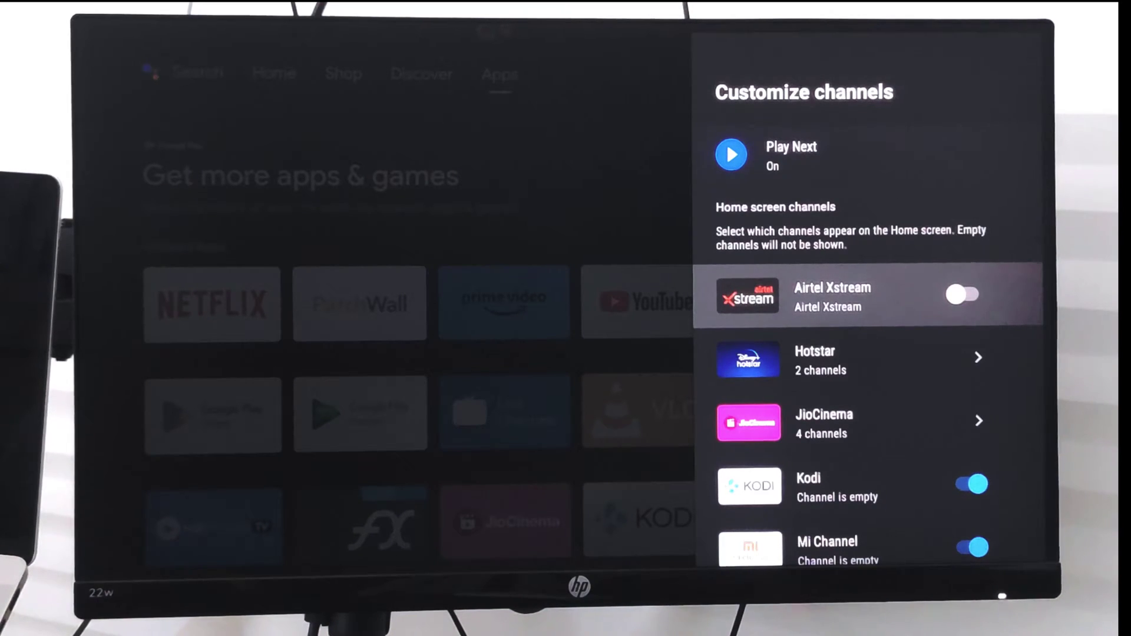
pyautogui.press('Down')
pyautogui.press('Down')
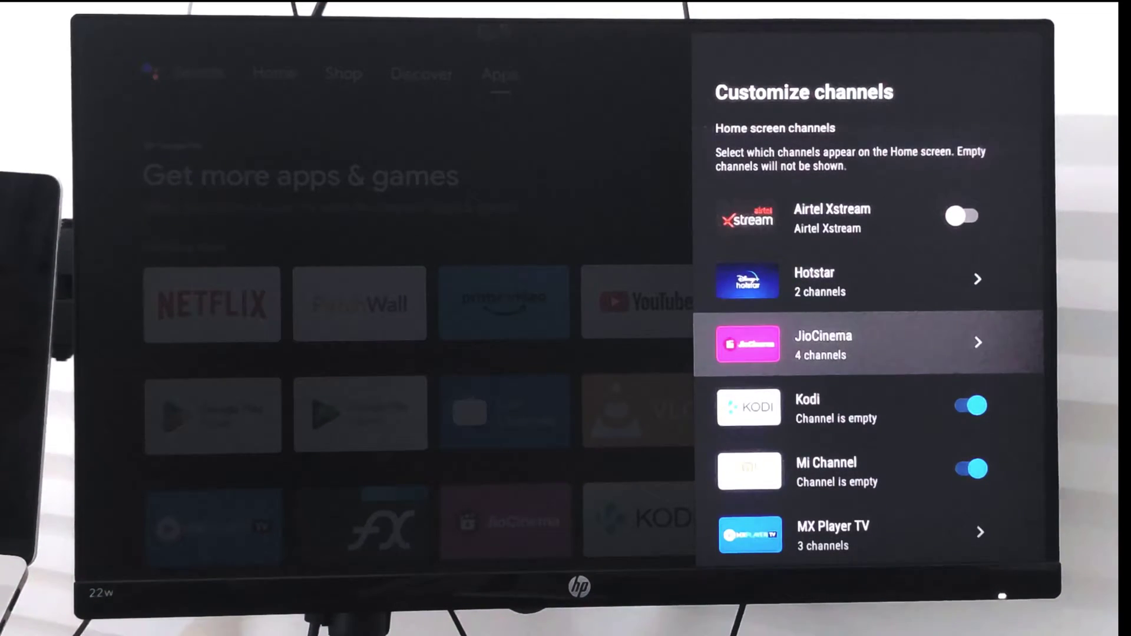
pyautogui.press('Down')
pyautogui.press('Down')
pyautogui.press('Down')
pyautogui.press('Down')
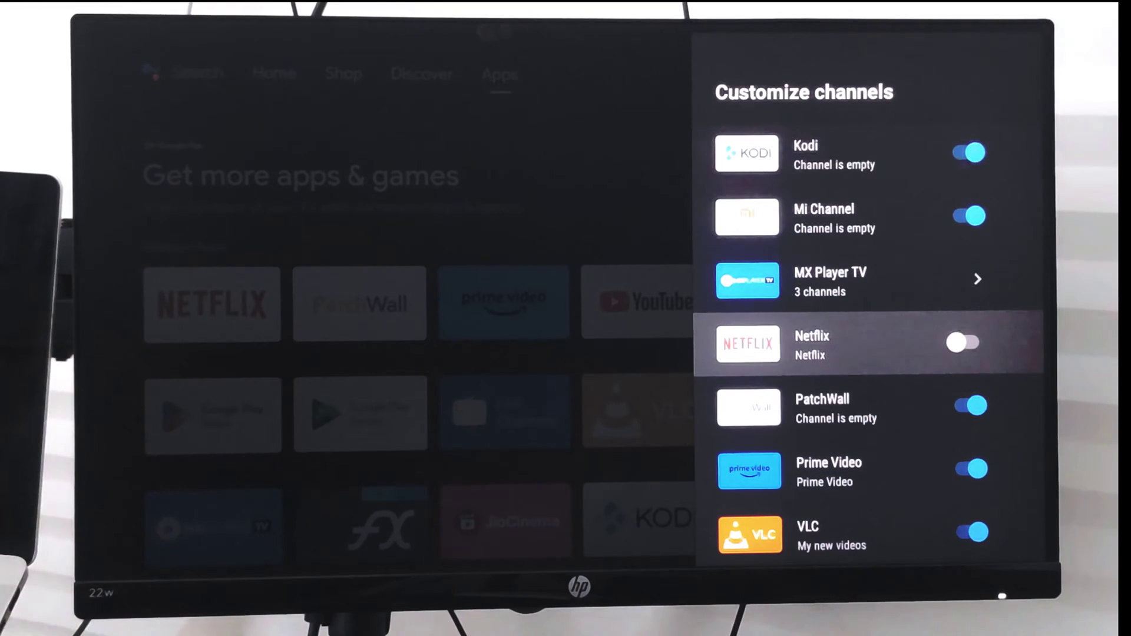
pyautogui.press('Return')
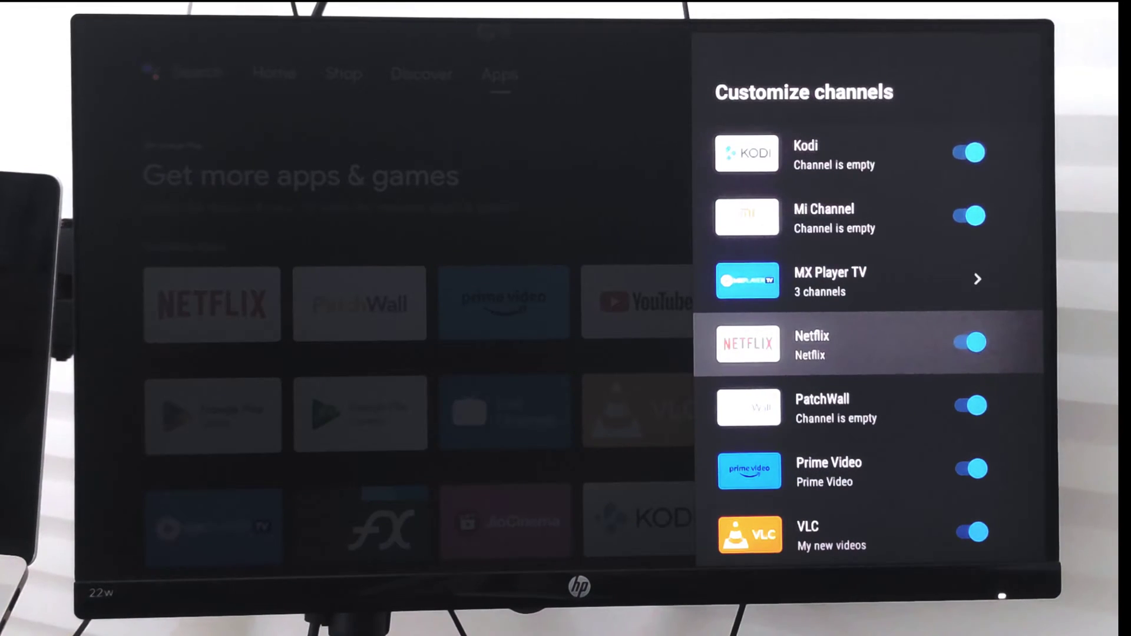
pyautogui.press('Down')
pyautogui.press('Return')
# - Scroll through the remaining channels in the Customize channels list
pyautogui.press('Down')
pyautogui.press('Down')
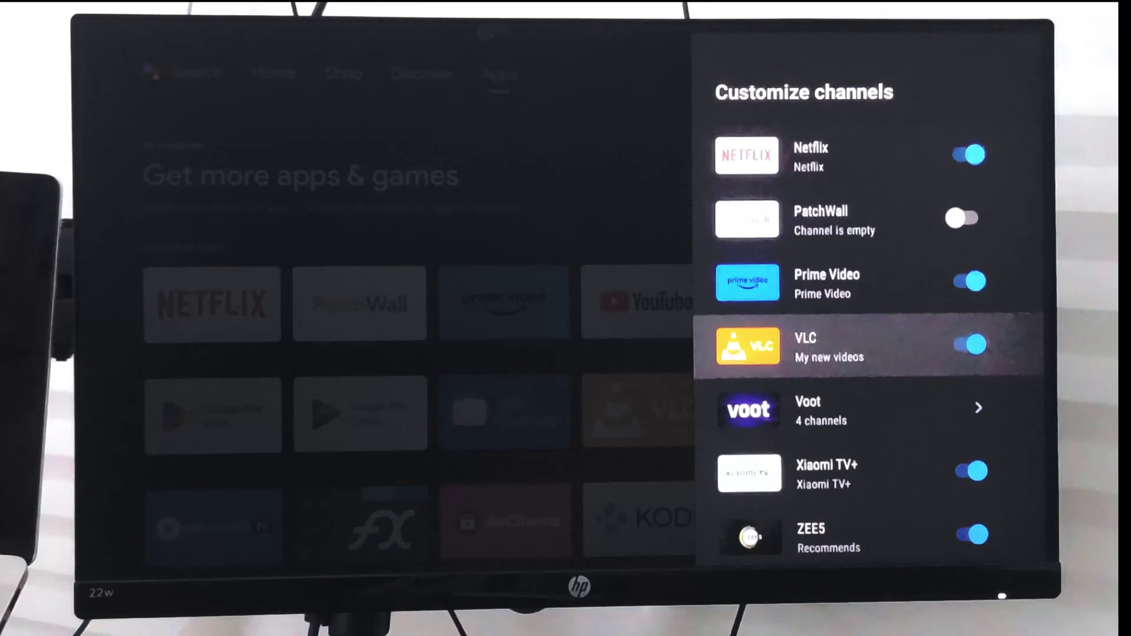
pyautogui.press('Down')
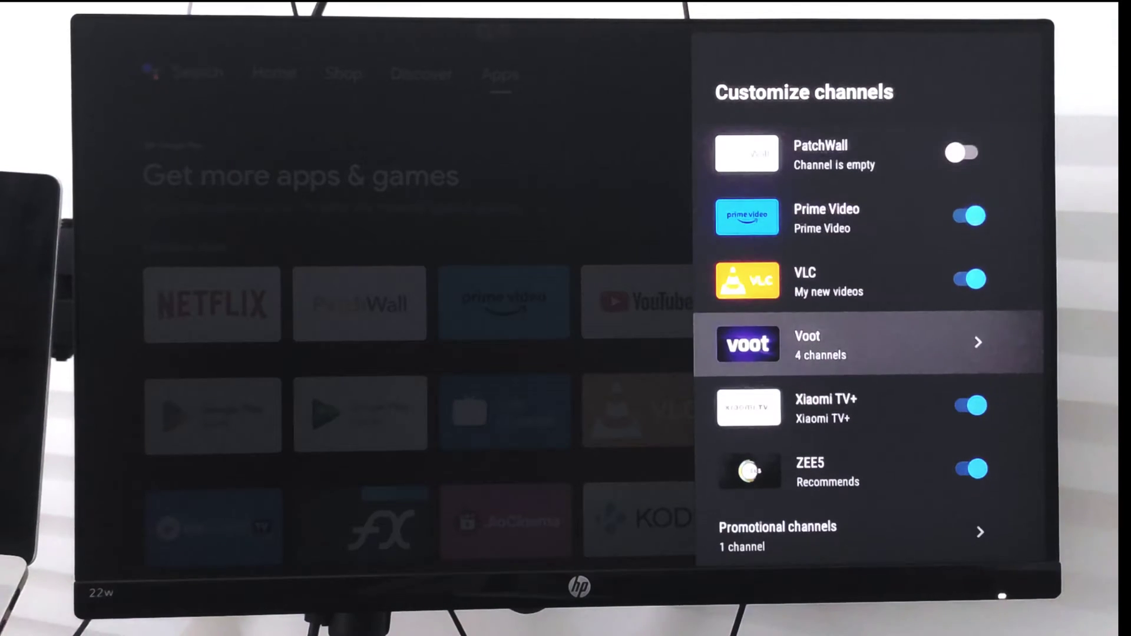
pyautogui.press('Down')
pyautogui.press('Down')
pyautogui.press('Up')
pyautogui.press('Up')
pyautogui.press('Up')
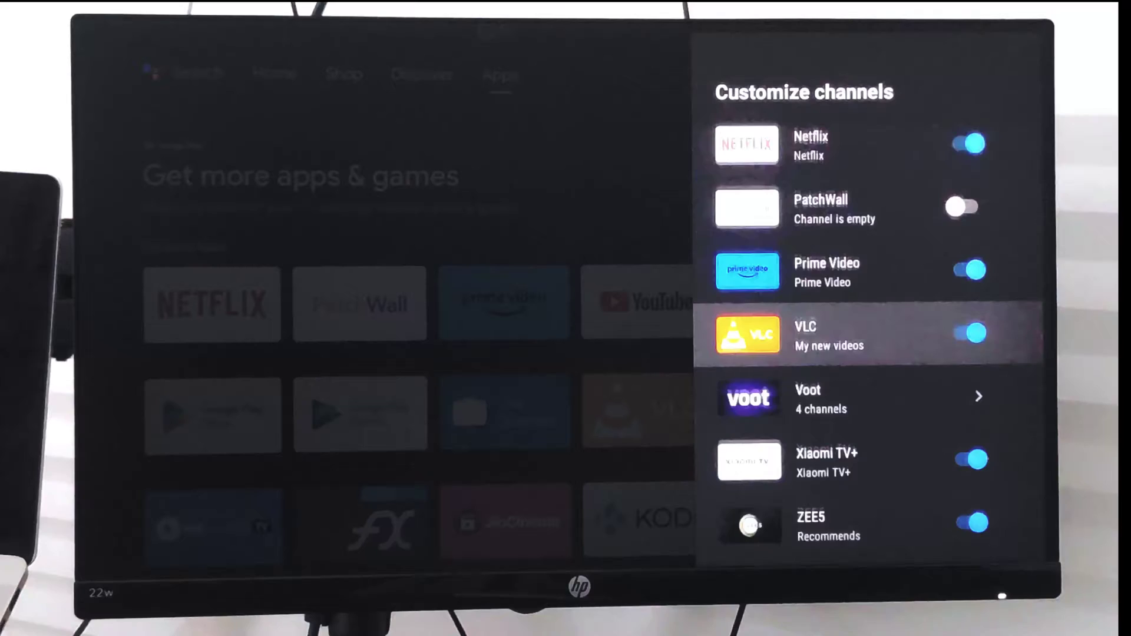
pyautogui.press('Up')
pyautogui.press('Up')
pyautogui.press('Up')
pyautogui.press('Up')
pyautogui.press('Up')
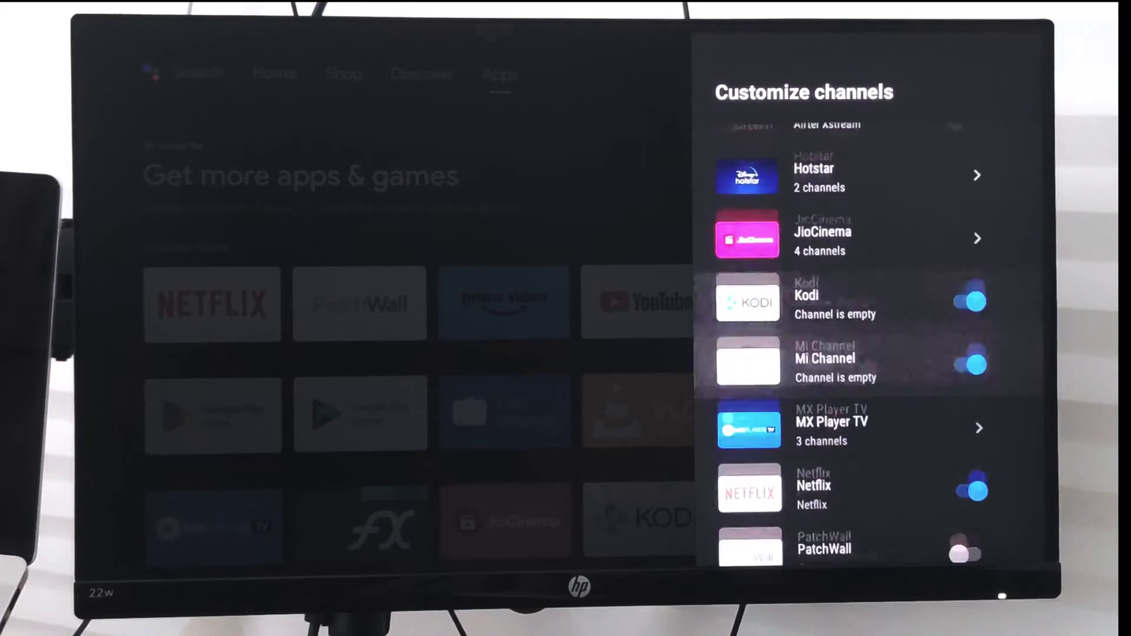
pyautogui.press('Up')
pyautogui.press('Up')
pyautogui.press('Up')
pyautogui.press('Up')
pyautogui.press('Up')
pyautogui.press('Escape')
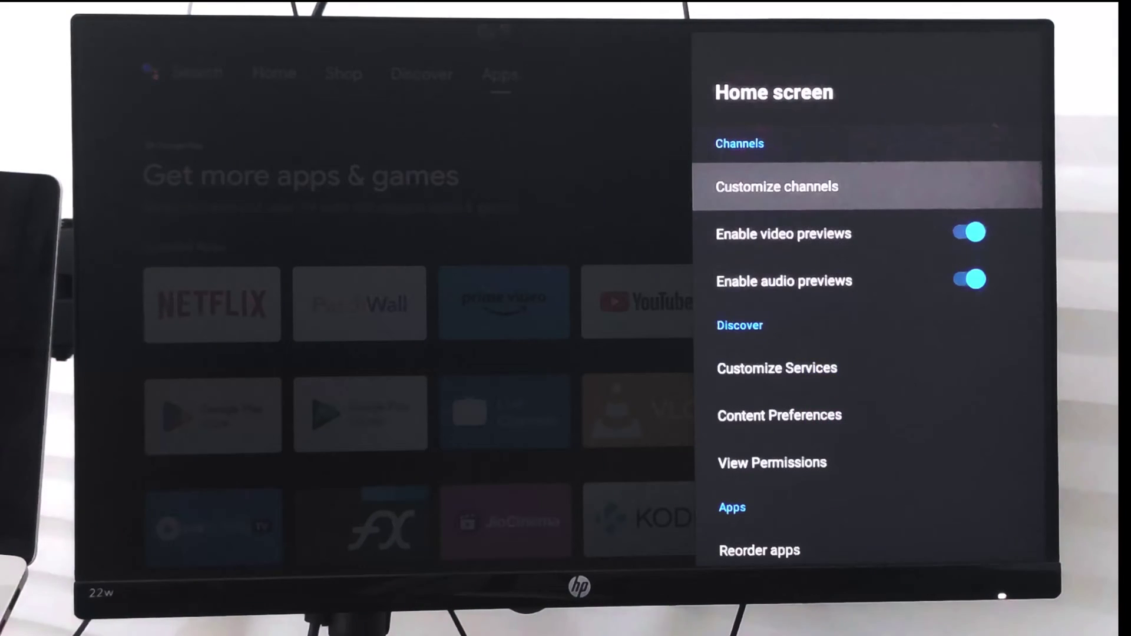
pyautogui.press('Down')
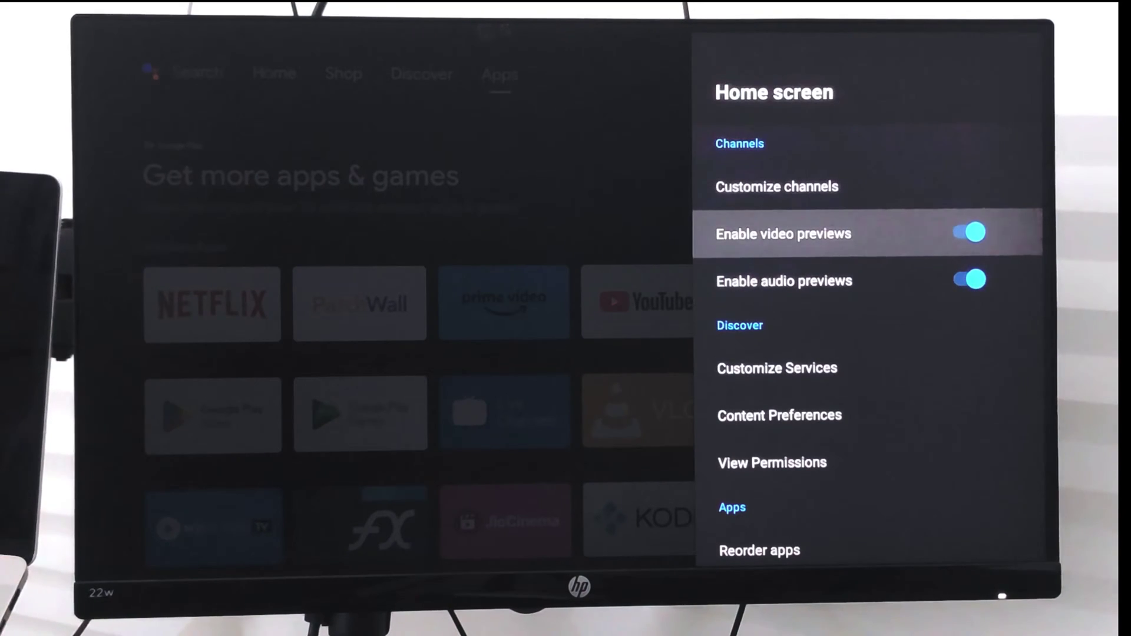
pyautogui.press('Down')
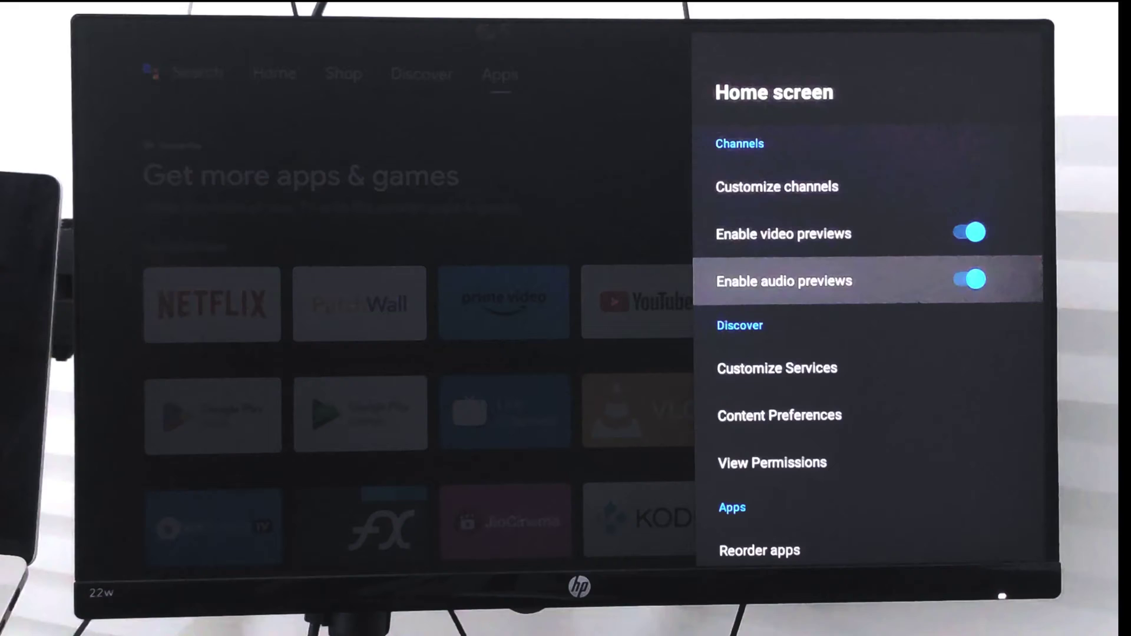
pyautogui.press('Up')
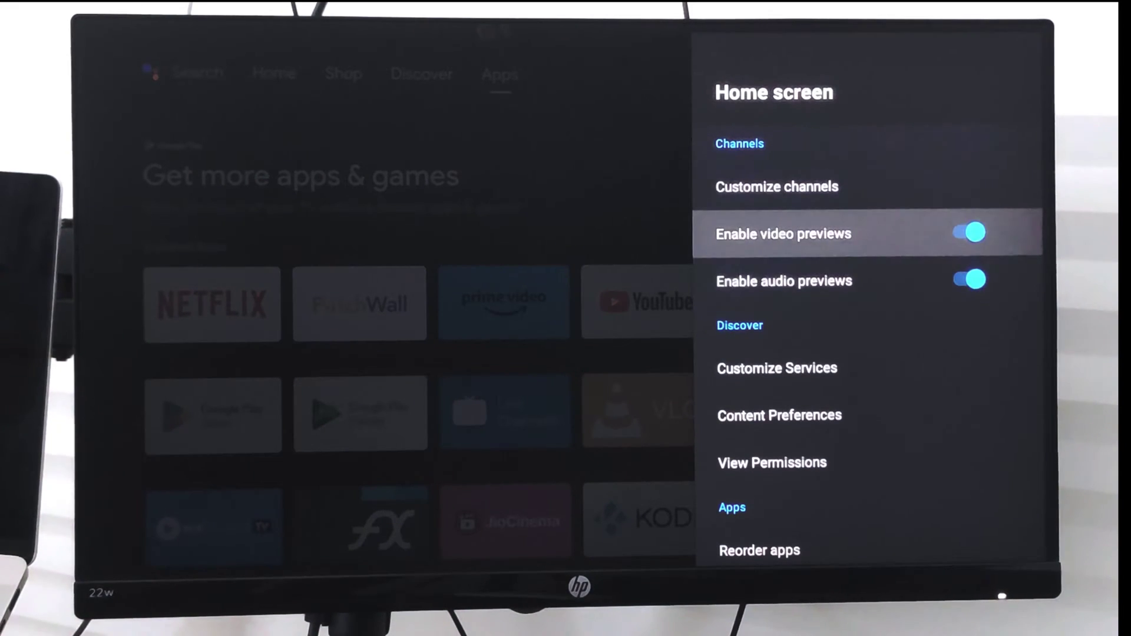
pyautogui.press('Down')
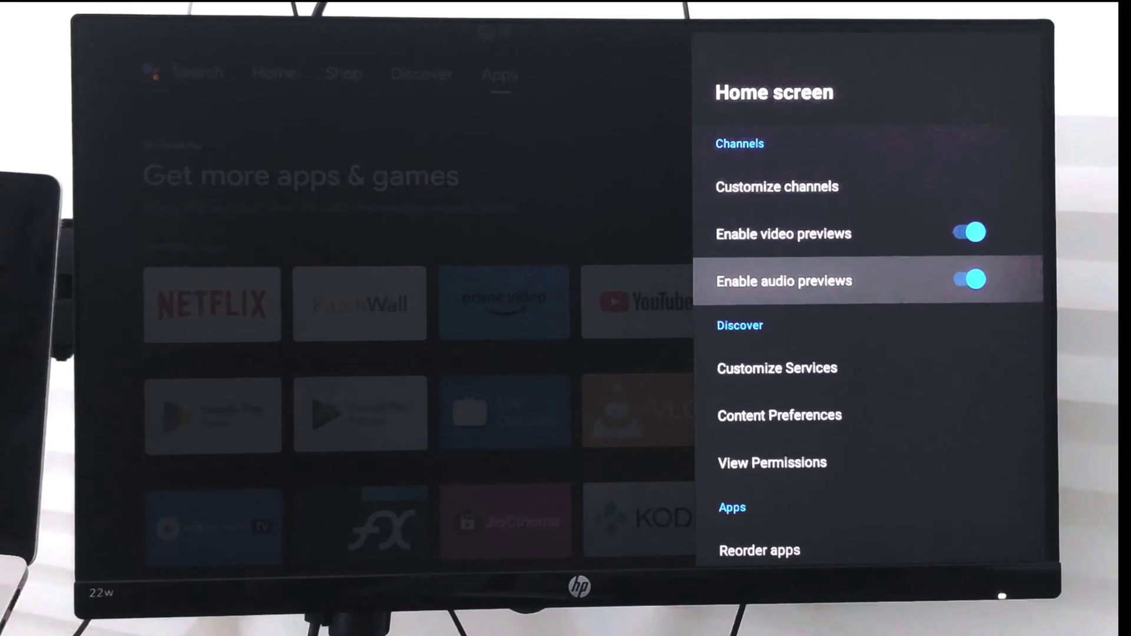
pyautogui.press('Down')
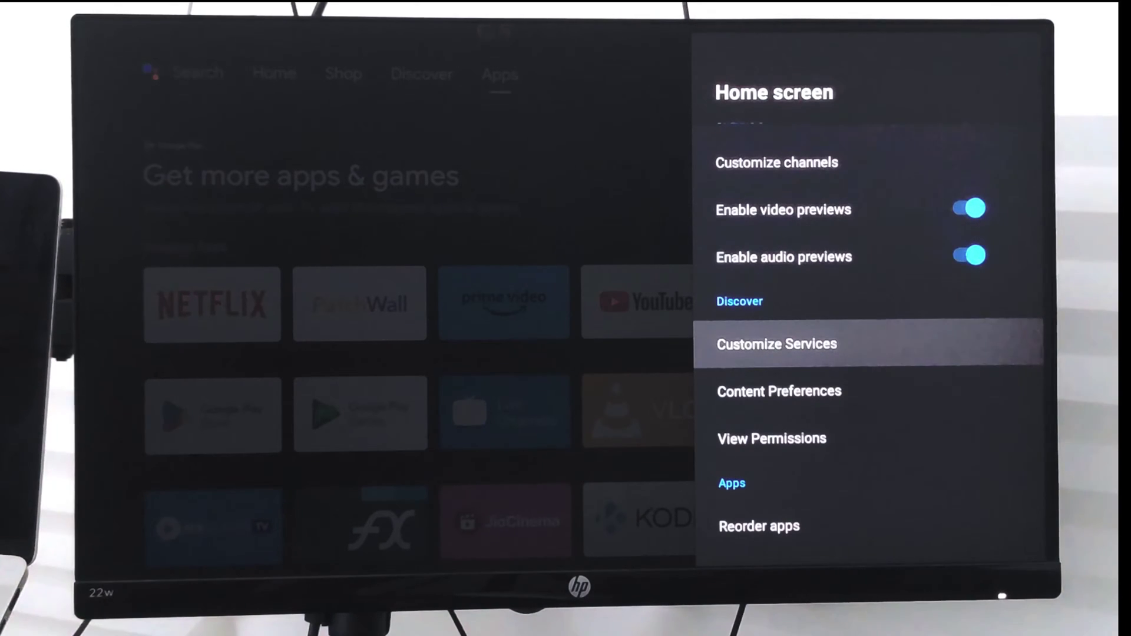
pyautogui.press('Down')
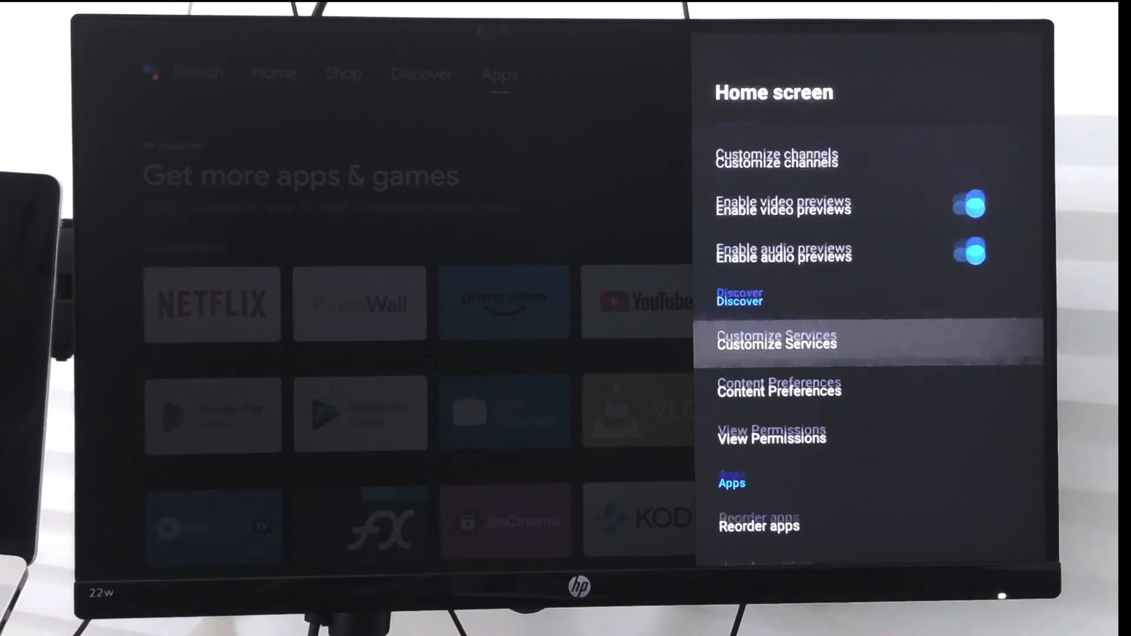
pyautogui.press('Down')
pyautogui.press('Down')
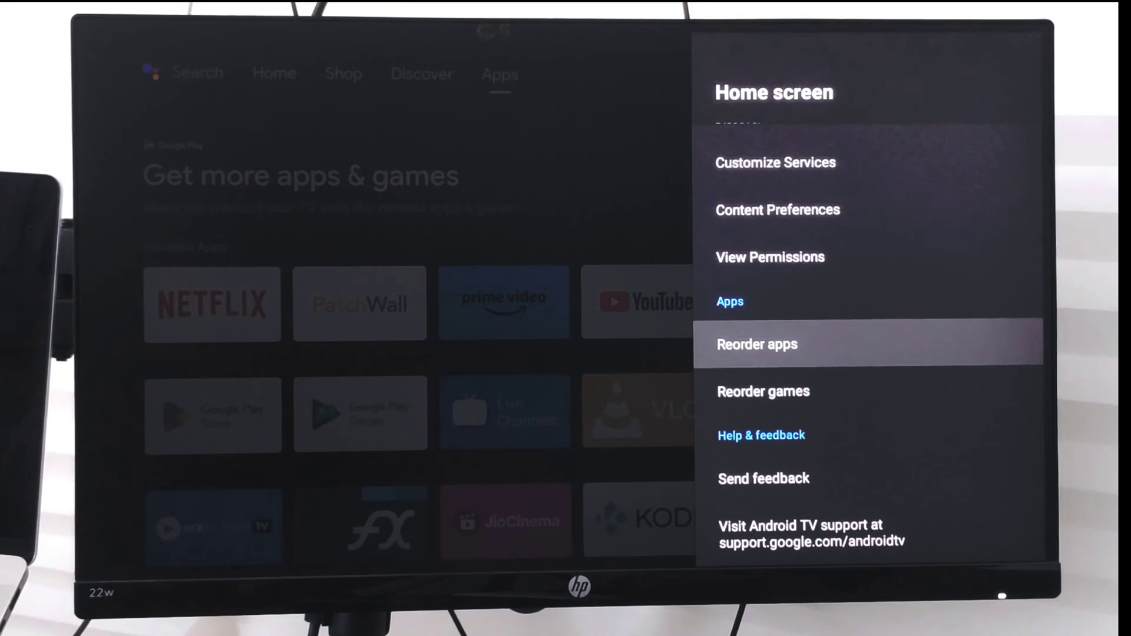
pyautogui.press('Down')
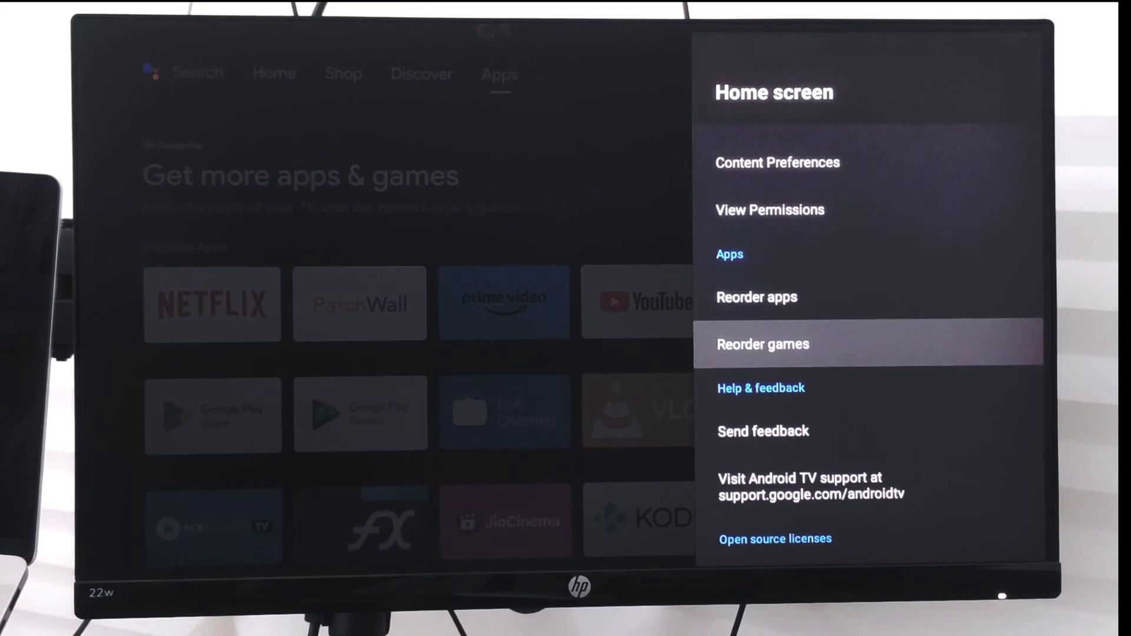
pyautogui.press('Down')
pyautogui.press('Down')
pyautogui.press('Down')
pyautogui.press('Up')
pyautogui.press('Up')
pyautogui.press('Up')
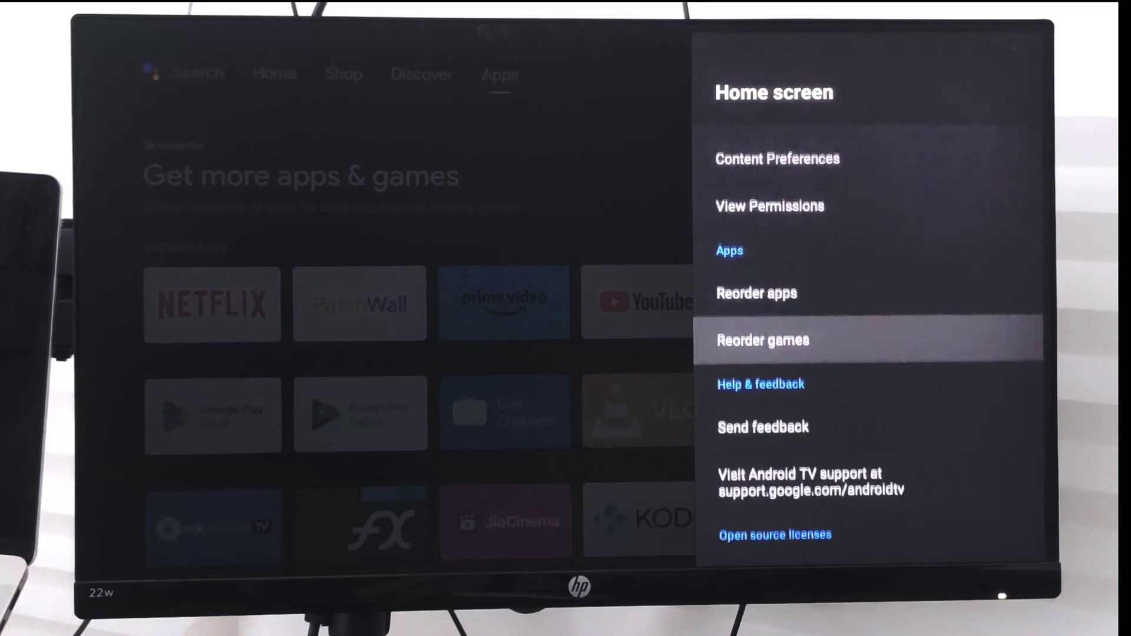
pyautogui.press('Up')
pyautogui.press('Up')
pyautogui.press('Up')
pyautogui.press('Up')
# - Exit Settings to the Home tab and move down into its rows
pyautogui.press('Escape')
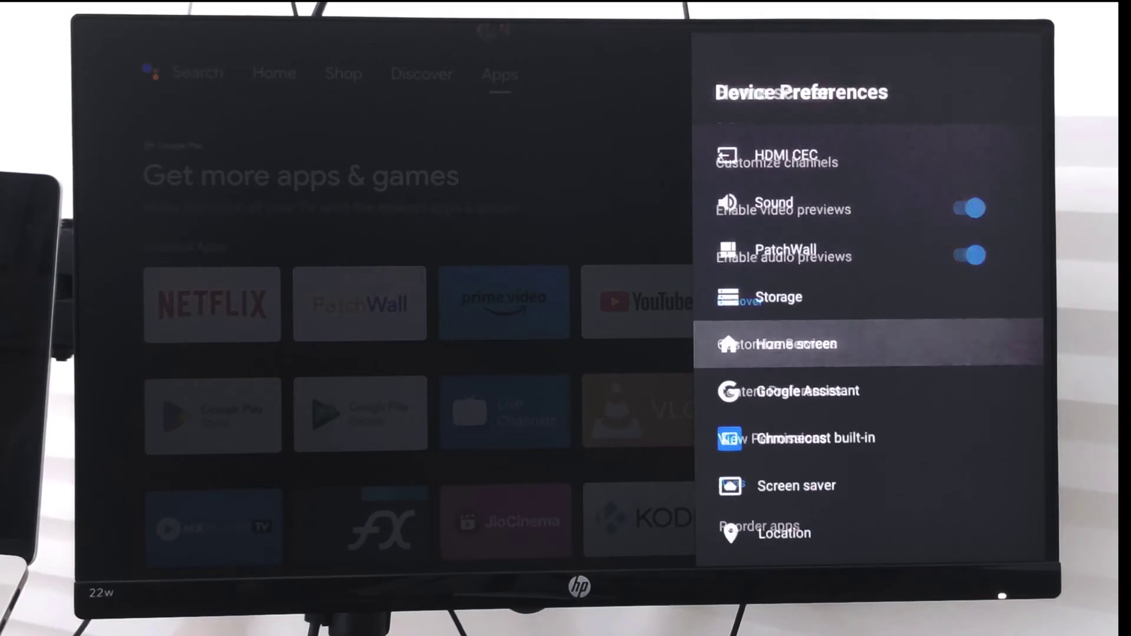
pyautogui.press('Escape')
pyautogui.press('Escape')
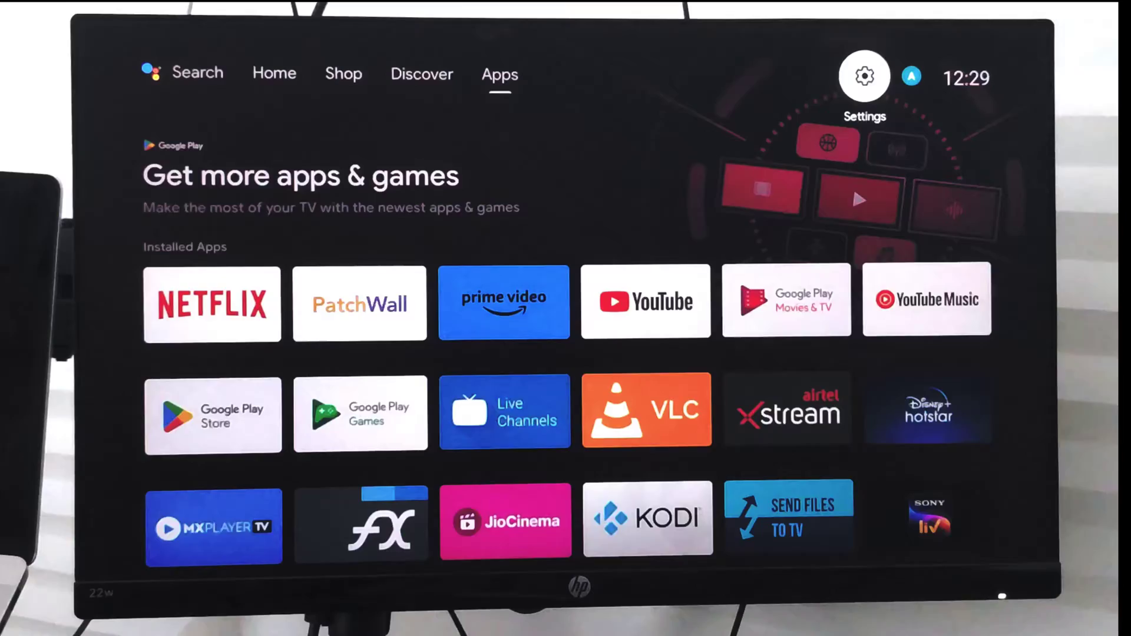
pyautogui.press('Escape')
pyautogui.press('Down')
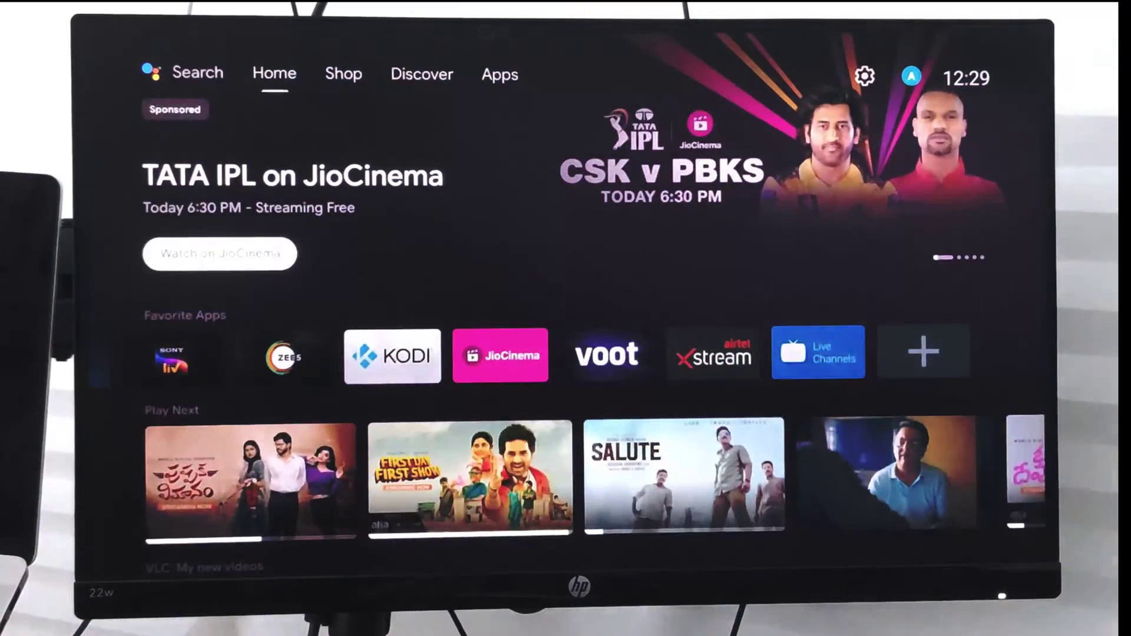
pyautogui.press('Down')
pyautogui.press('Down')
pyautogui.press('Down')
pyautogui.press('Down')
pyautogui.press('Down')
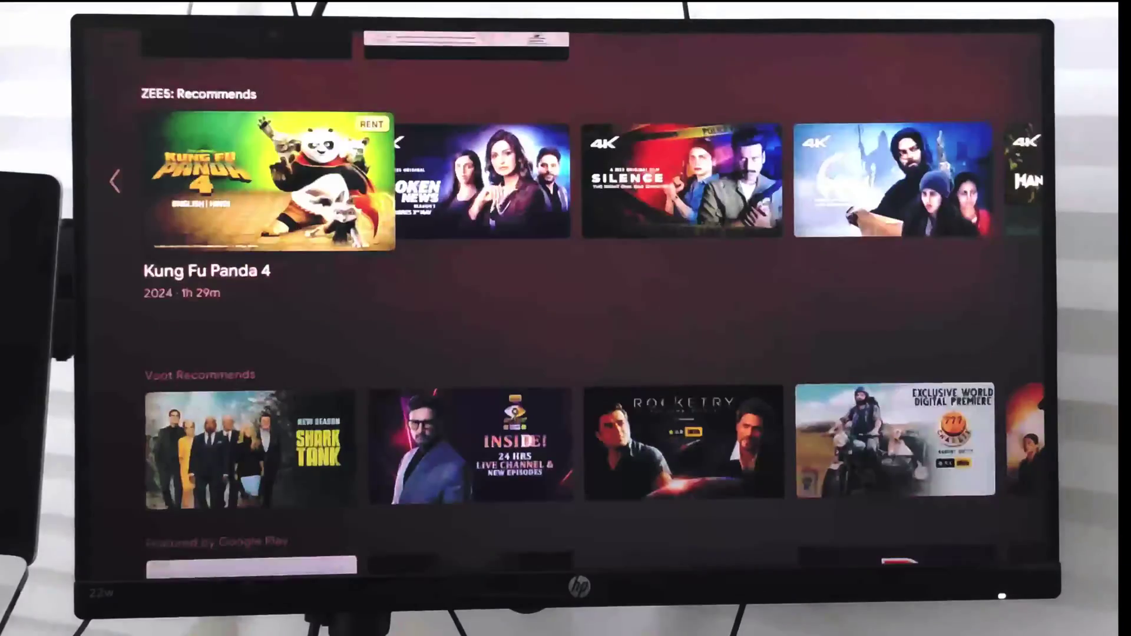
# - Scroll the lower Home rows to locate the Netflix row, then head back up
pyautogui.press('Down')
pyautogui.press('Down')
pyautogui.press('Down')
pyautogui.press('Down')
pyautogui.press('Down')
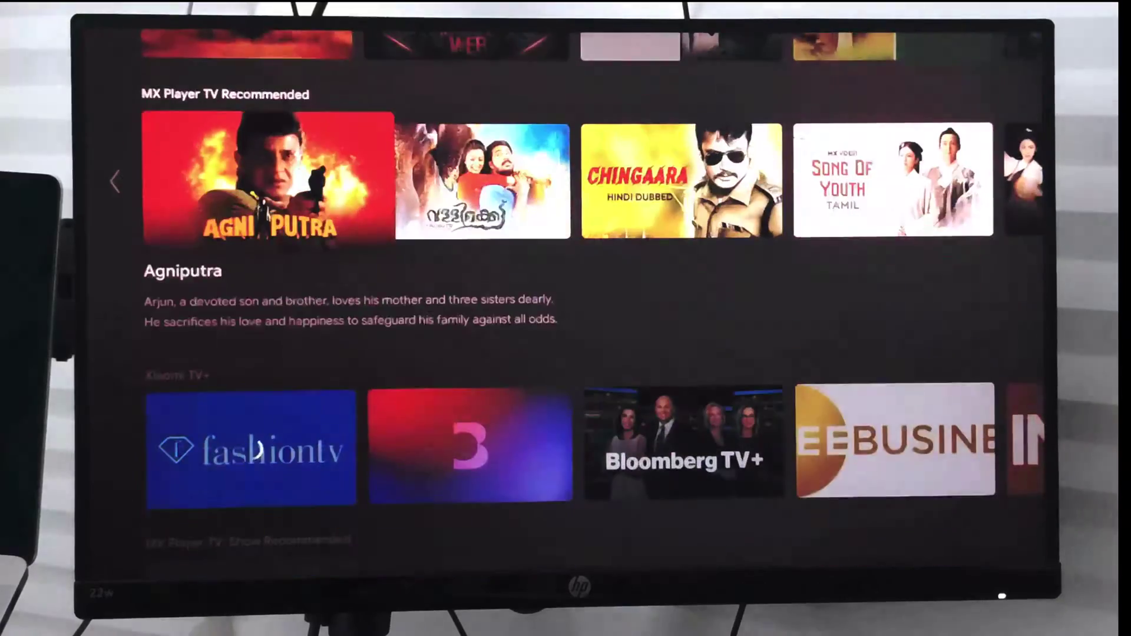
pyautogui.press('Down')
pyautogui.press('Down')
pyautogui.press('Down')
pyautogui.press('Up')
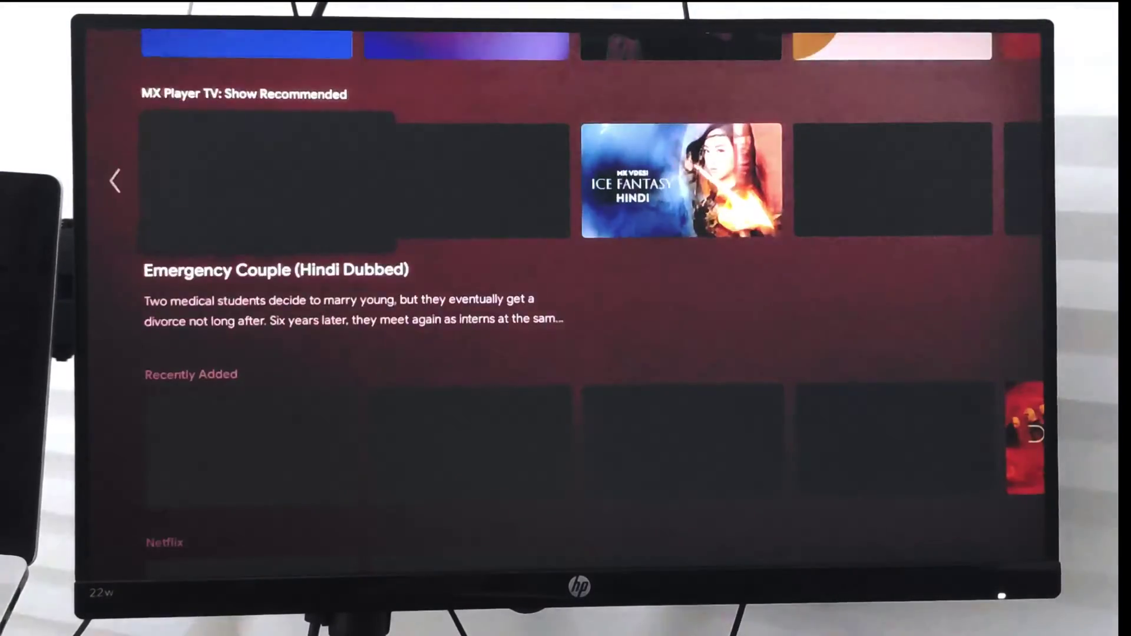
pyautogui.press('Up')
pyautogui.press('Down')
pyautogui.press('Down')
pyautogui.press('Down')
pyautogui.press('Down')
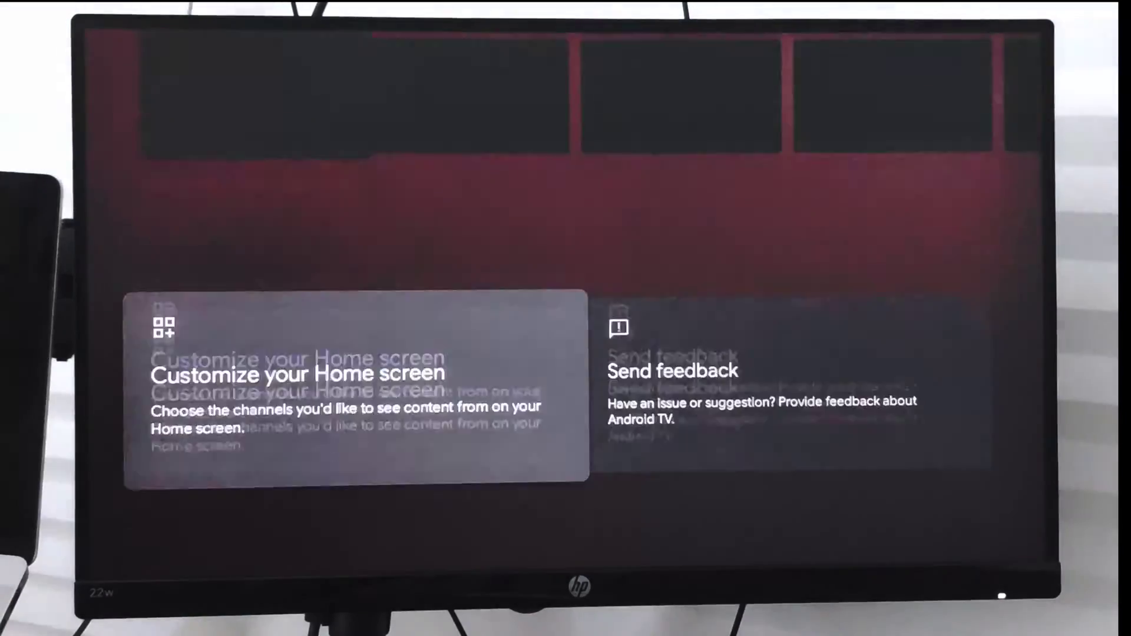
pyautogui.press('Up')
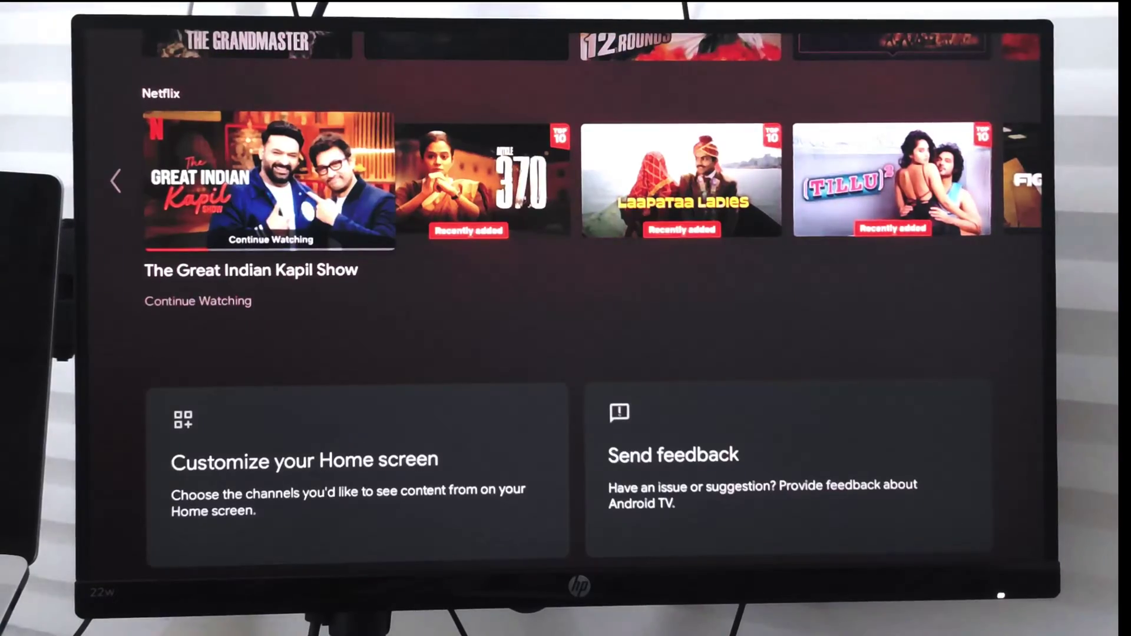
pyautogui.press('Up')
pyautogui.press('Down')
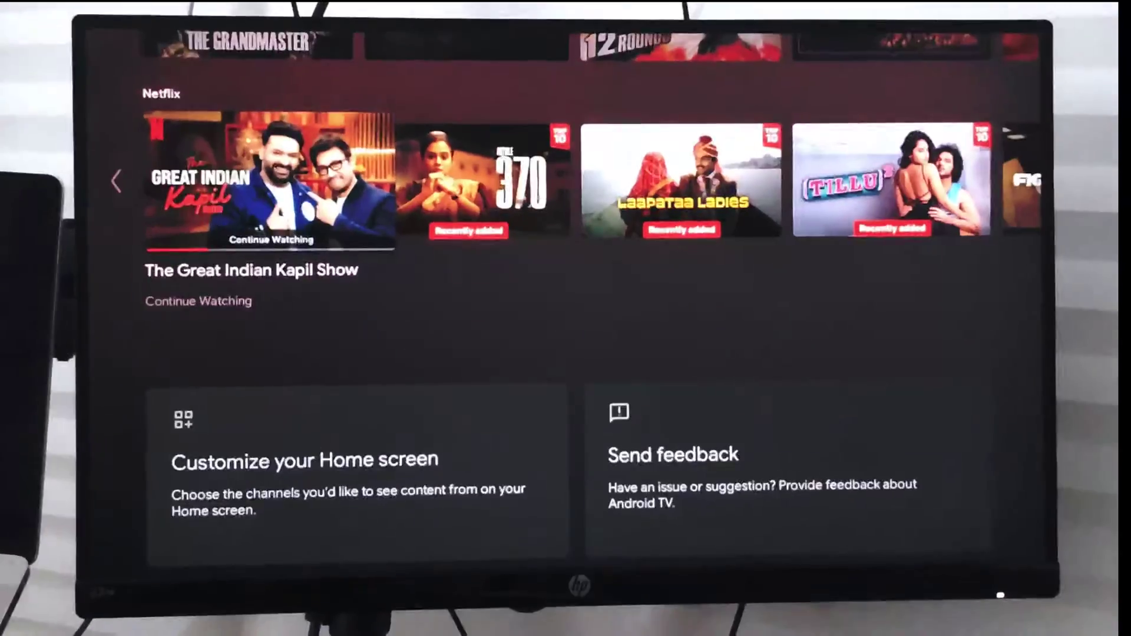
pyautogui.press('Up')
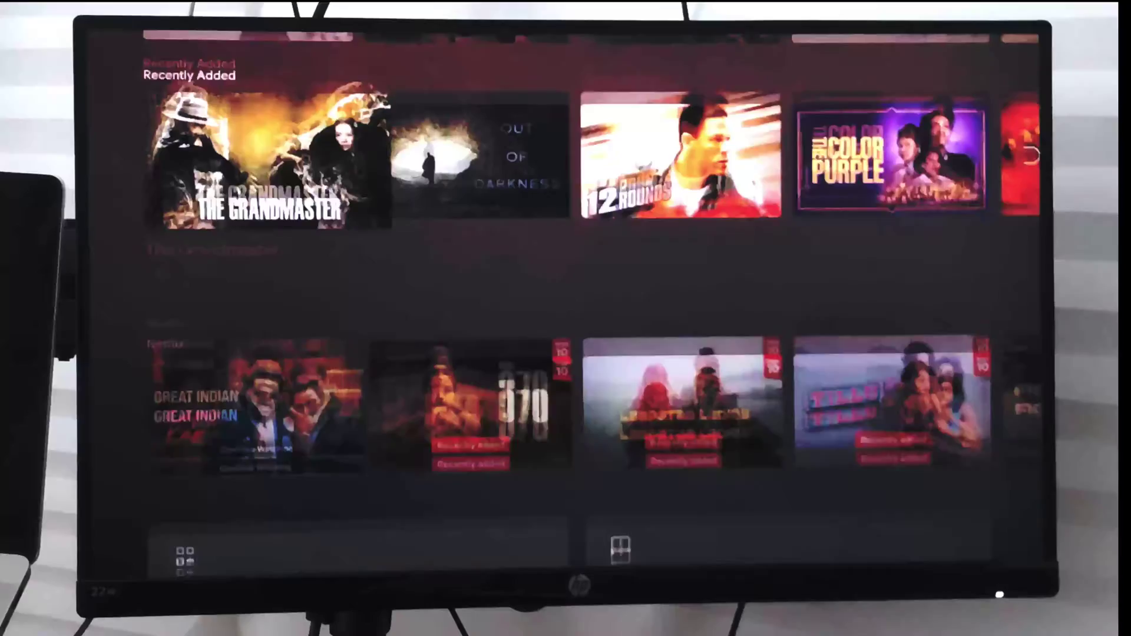
pyautogui.press('Down')
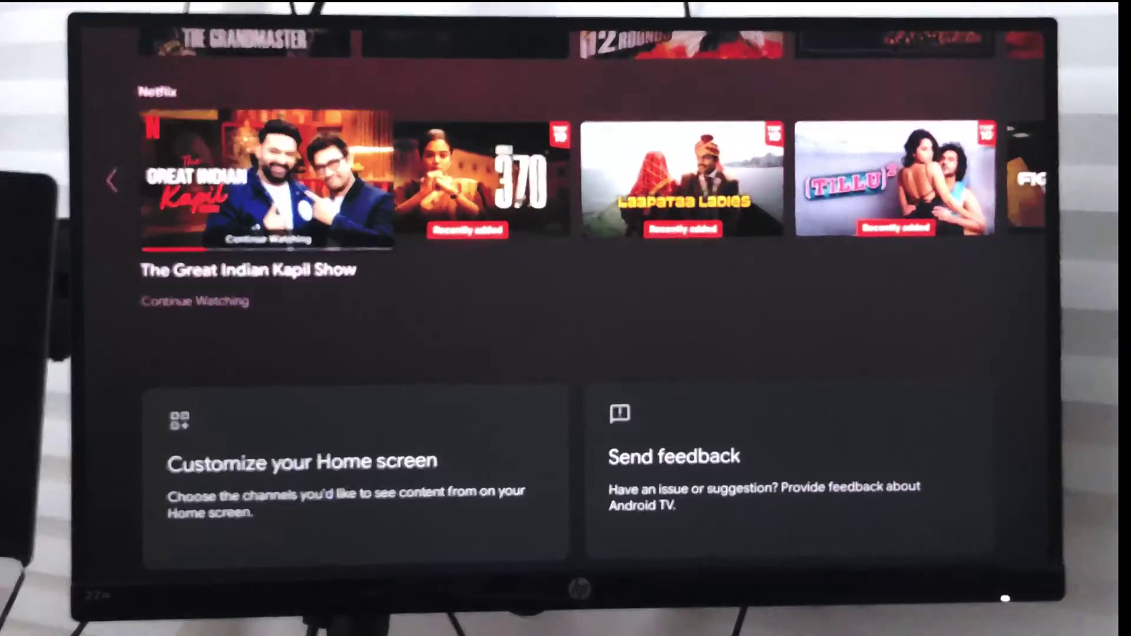
pyautogui.press('Up')
pyautogui.press('Up')
pyautogui.press('Up')
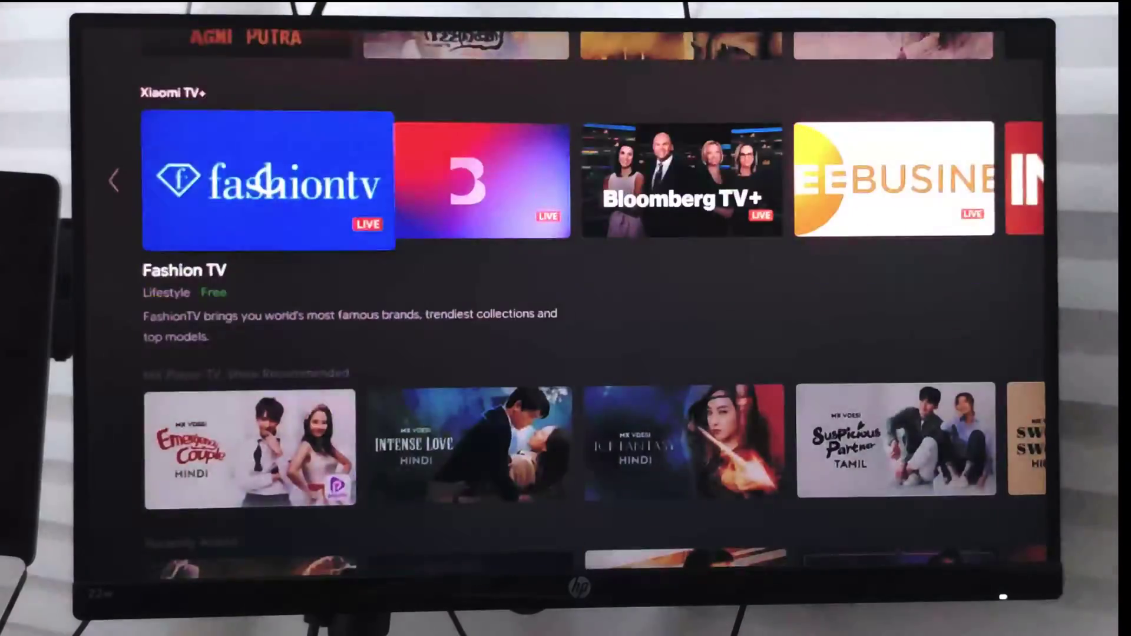
pyautogui.press('Up')
pyautogui.press('Up')
pyautogui.press('Up')
pyautogui.press('Up')
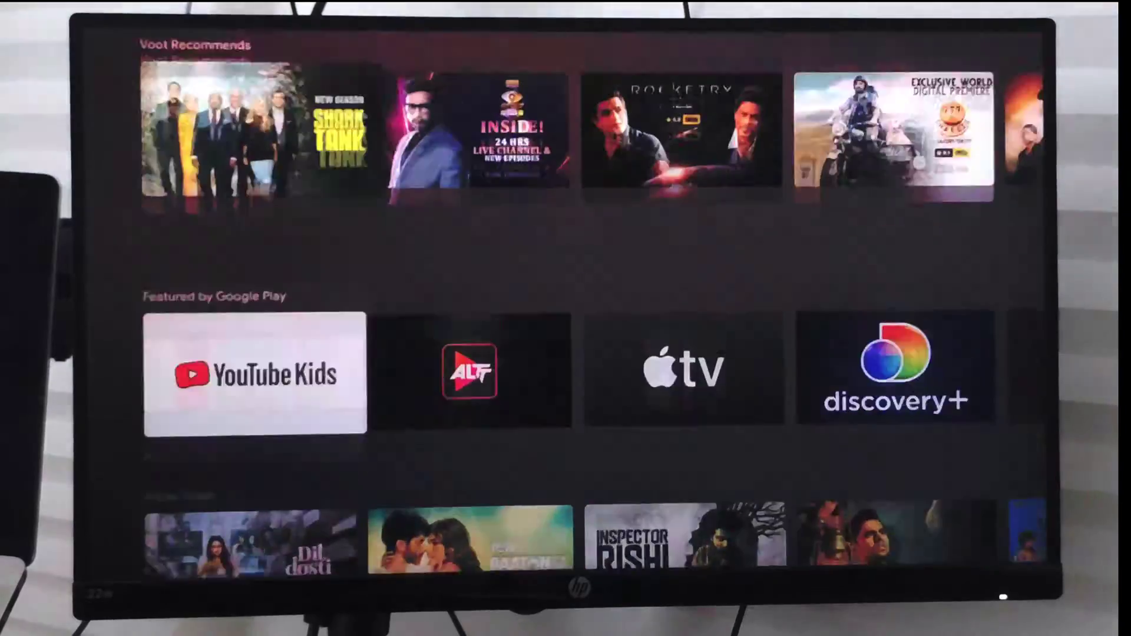
pyautogui.press('Up')
pyautogui.press('Up')
pyautogui.press('Up')
pyautogui.press('Up')
pyautogui.press('Up')
pyautogui.press('Up')
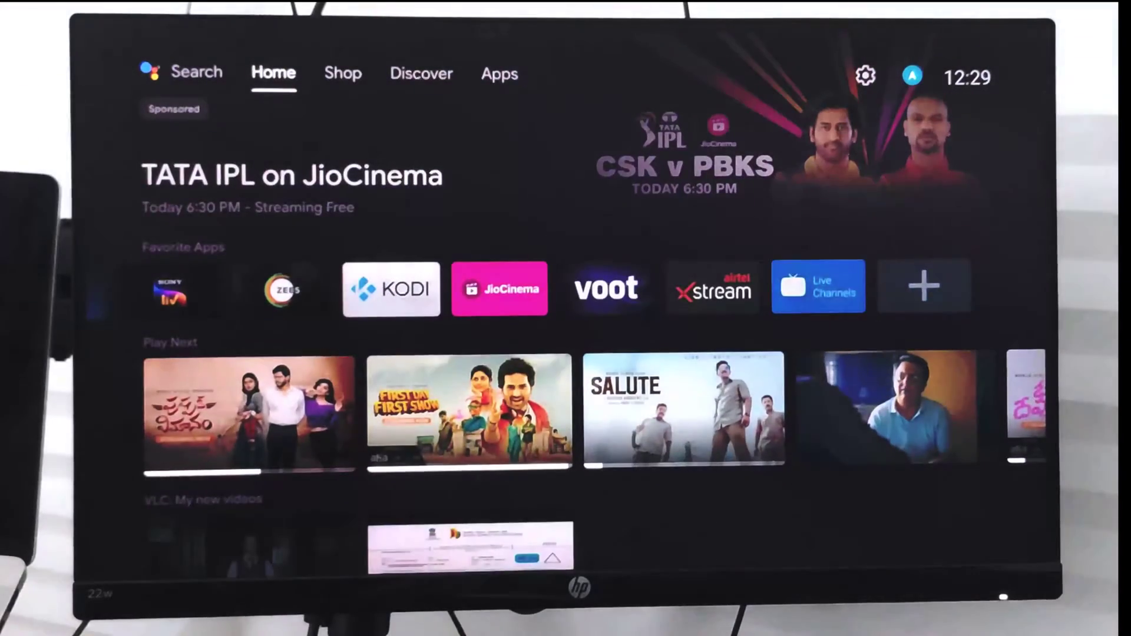
# - Move across the top tabs from Home through Discover to Apps
pyautogui.press('Right')
pyautogui.press('Right')
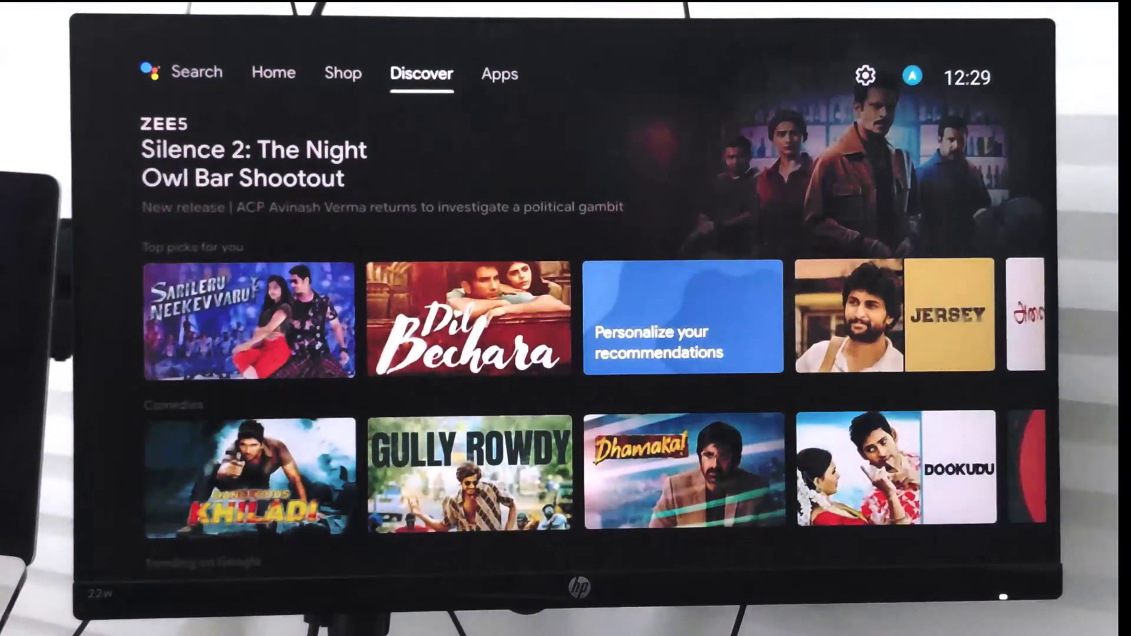
pyautogui.press('Right')
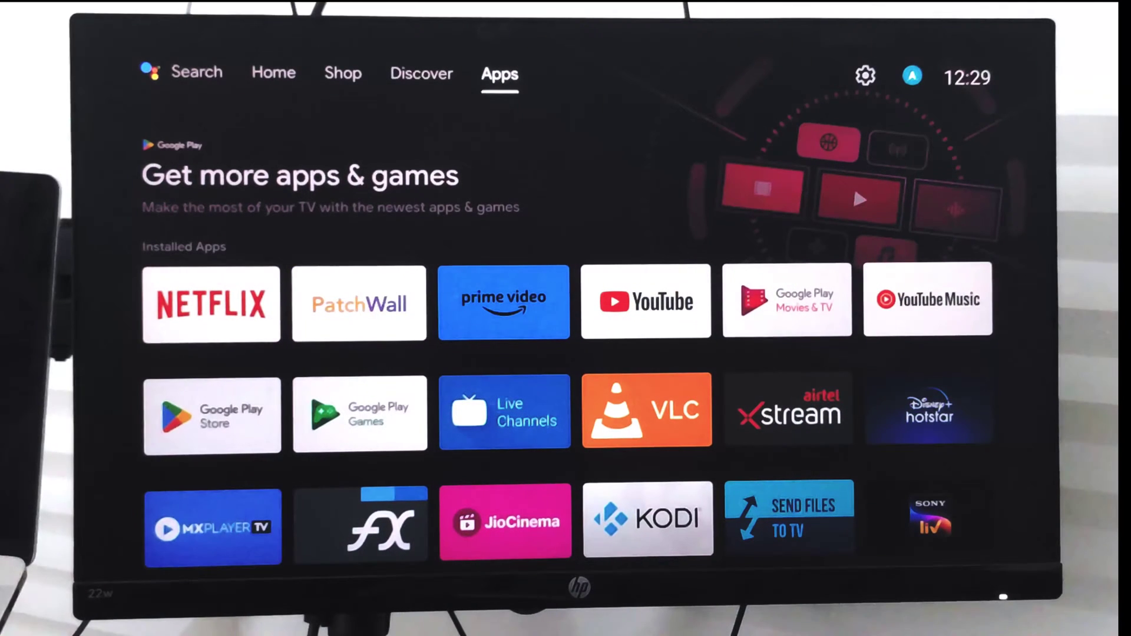